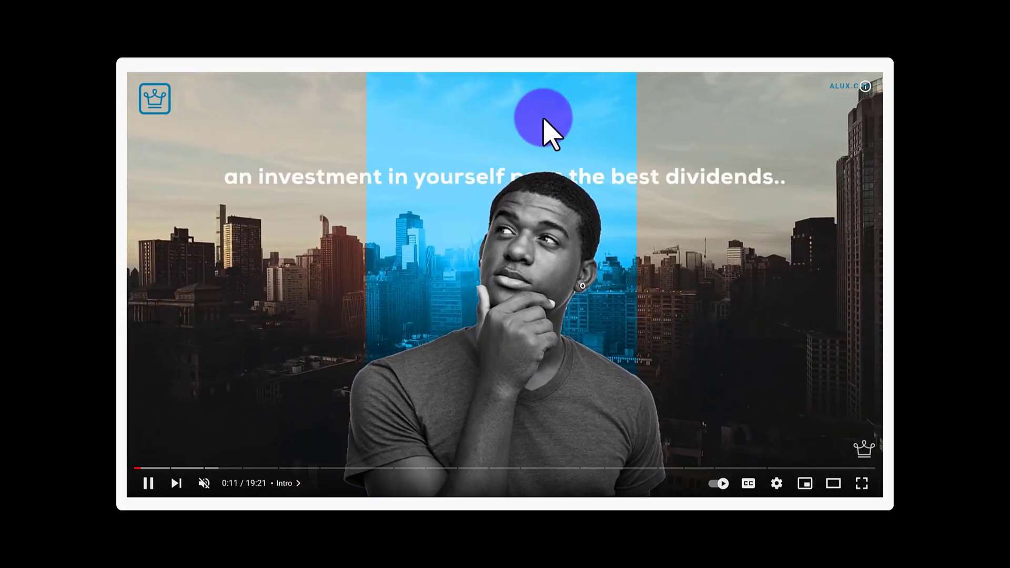
Step: Pause the YouTube overlay example at 0:13
click(147, 483)
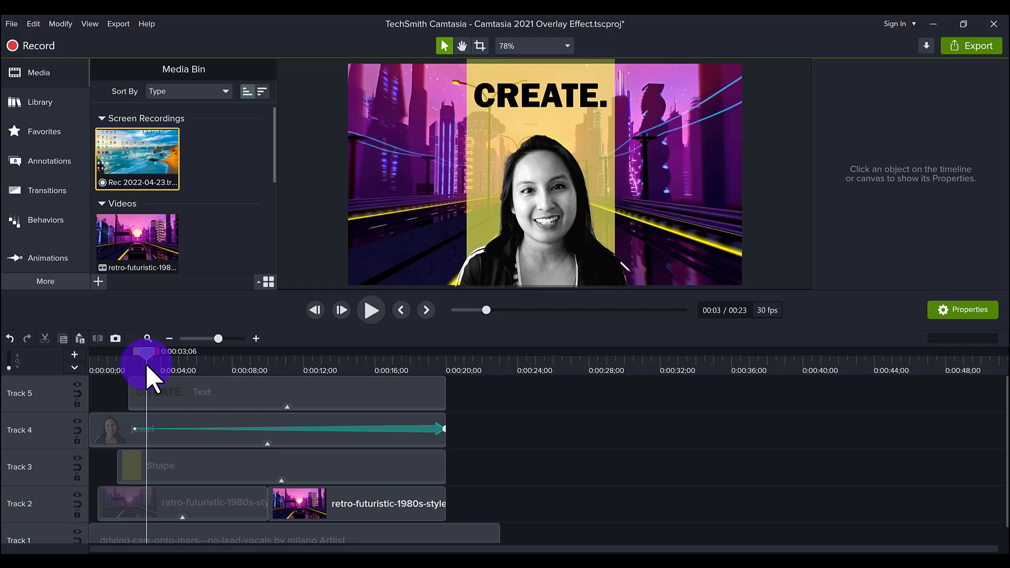
scroll(368, 441, down, 1)
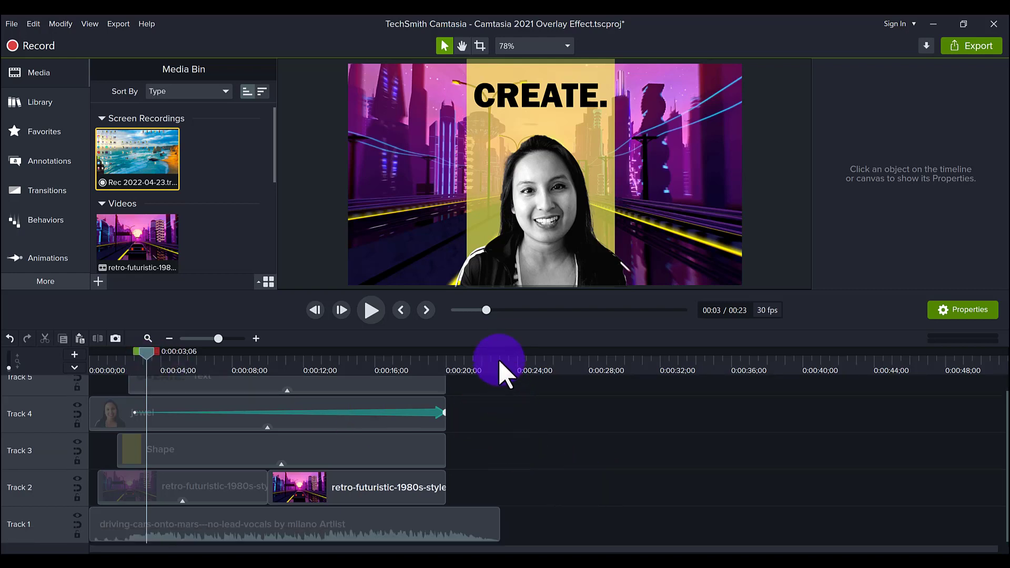
scroll(518, 425, up, 1)
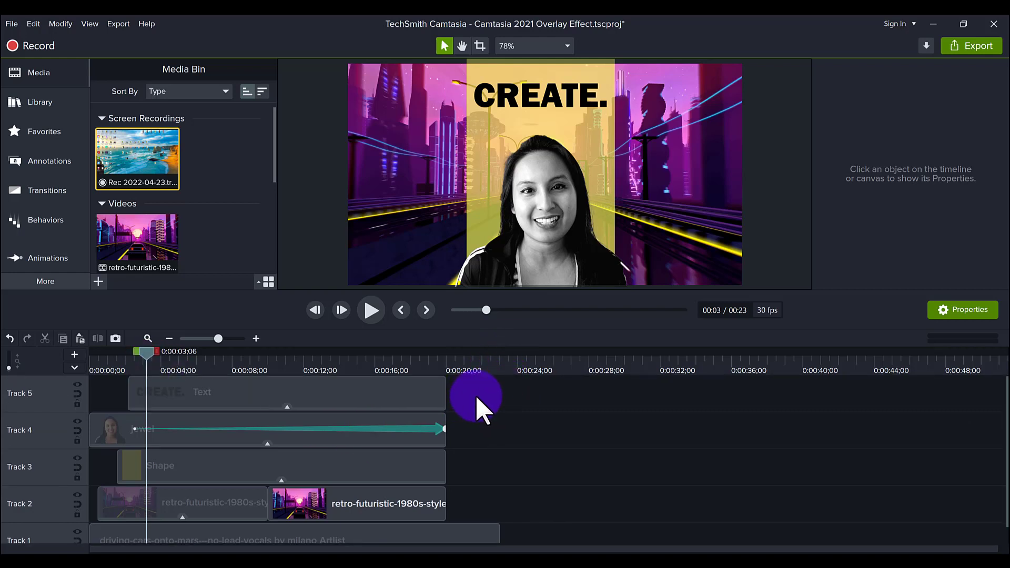
scroll(360, 541, down, 1)
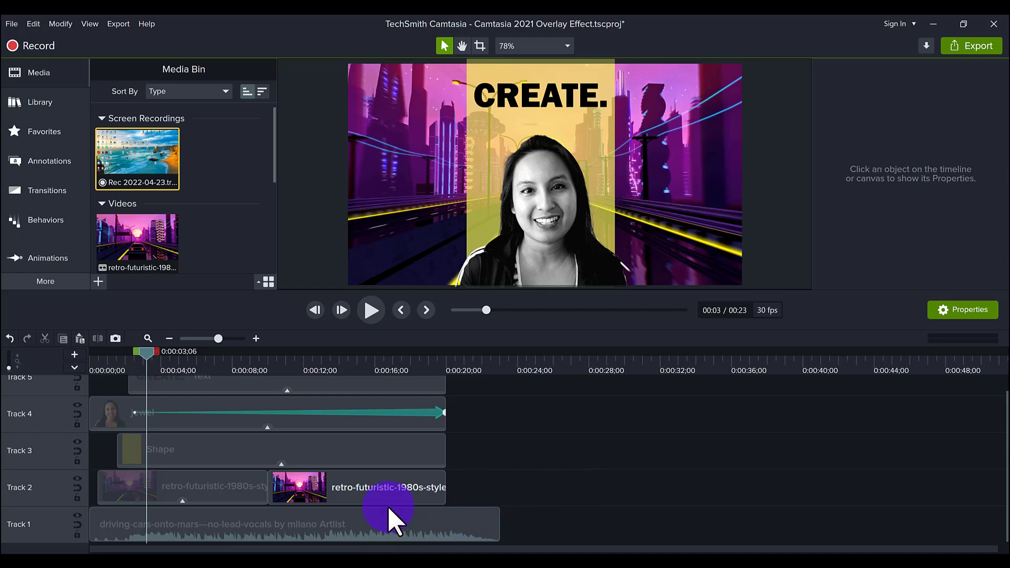
scroll(308, 513, up, 1)
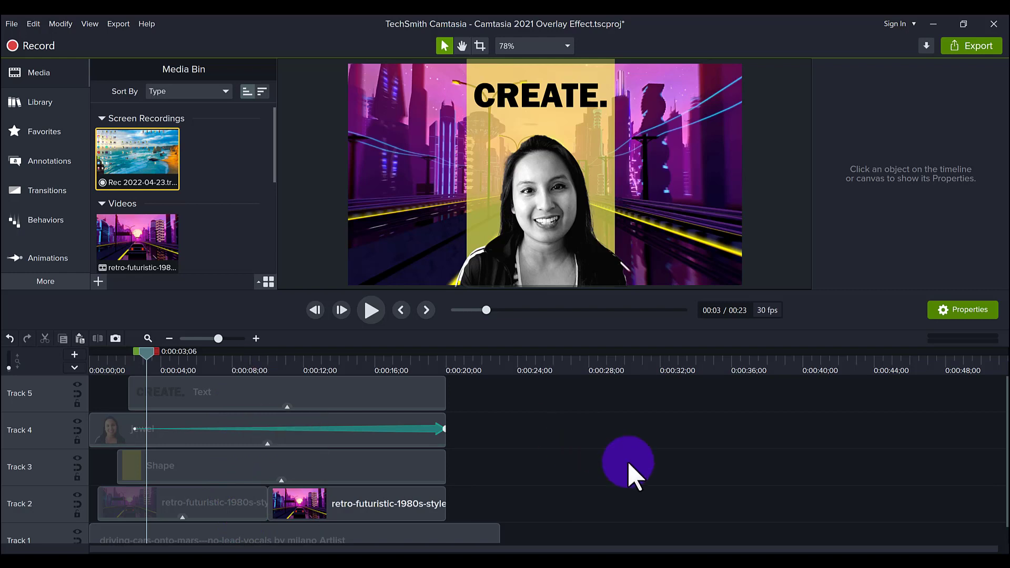
scroll(588, 468, down, 1)
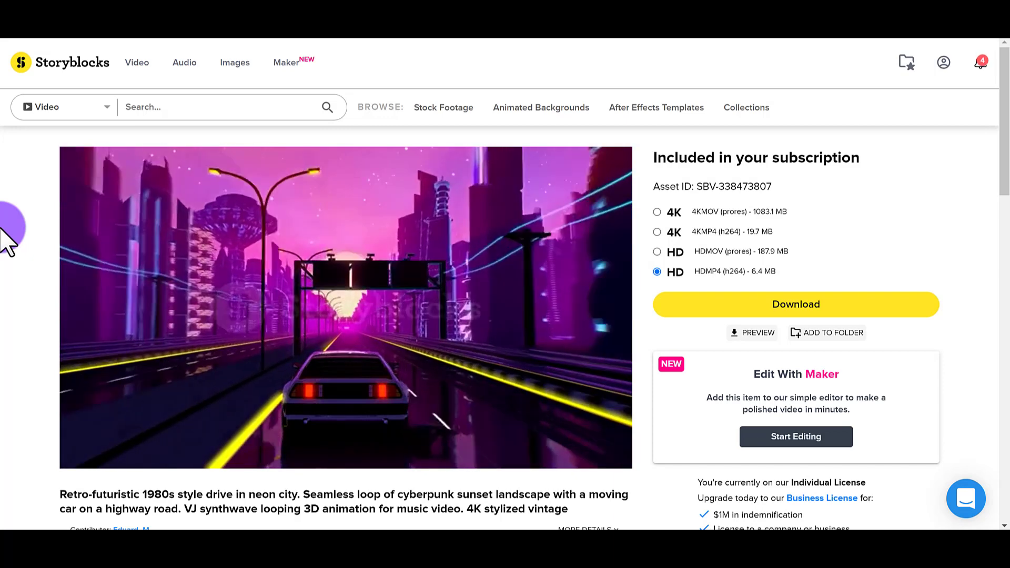
mouse_move(262, 257)
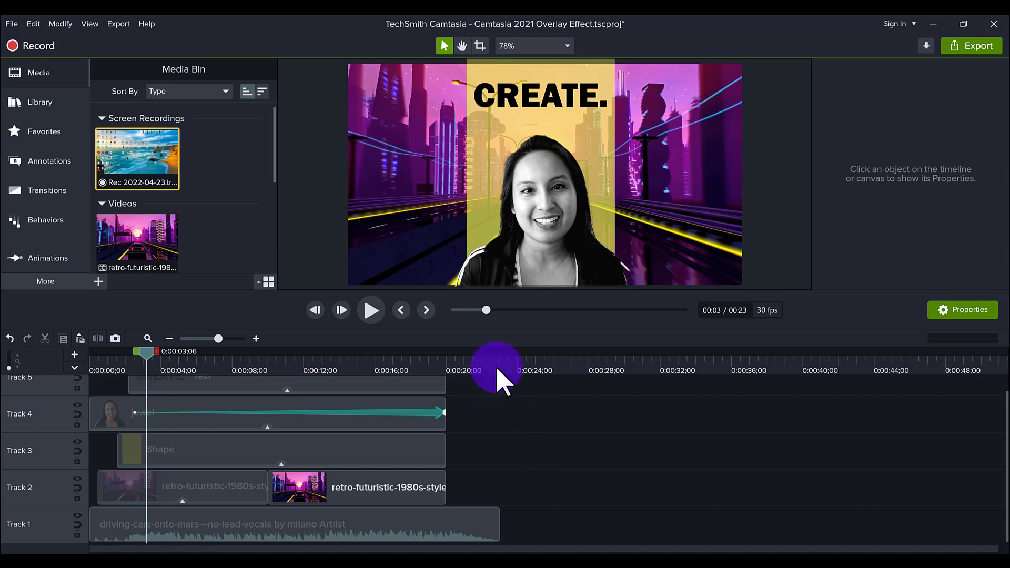
Step: Select the yellow strip clip on Track 3 and pick the white rectangle in Favorites
click(337, 449)
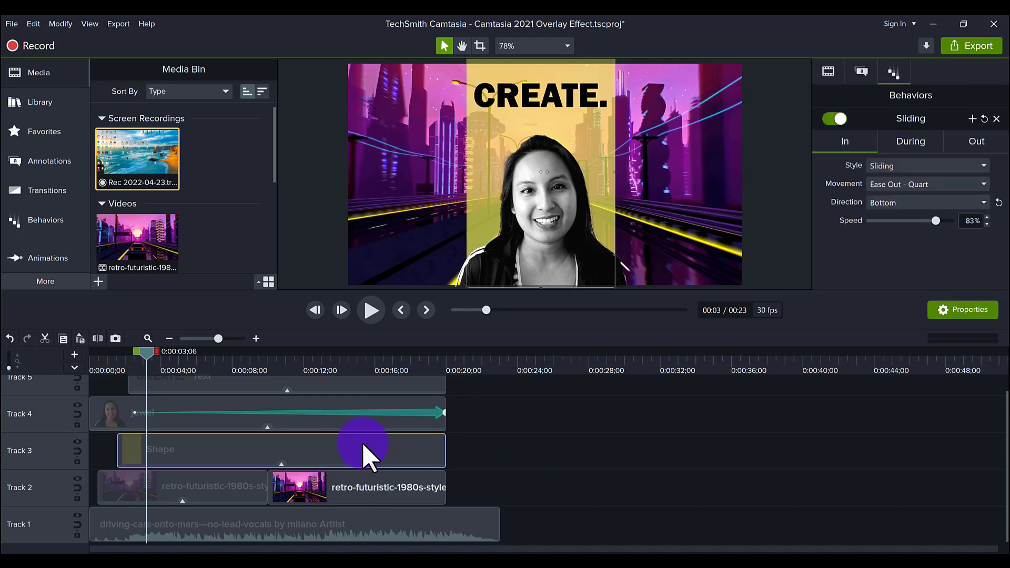
drag(138, 237, 22, 134)
click(23, 134)
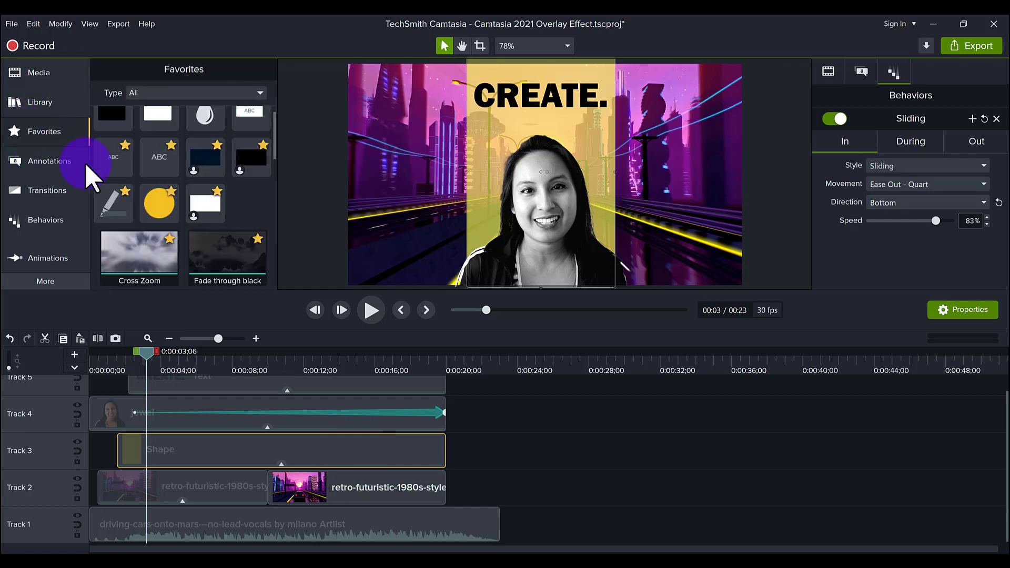
scroll(252, 207, up, 1)
click(205, 171)
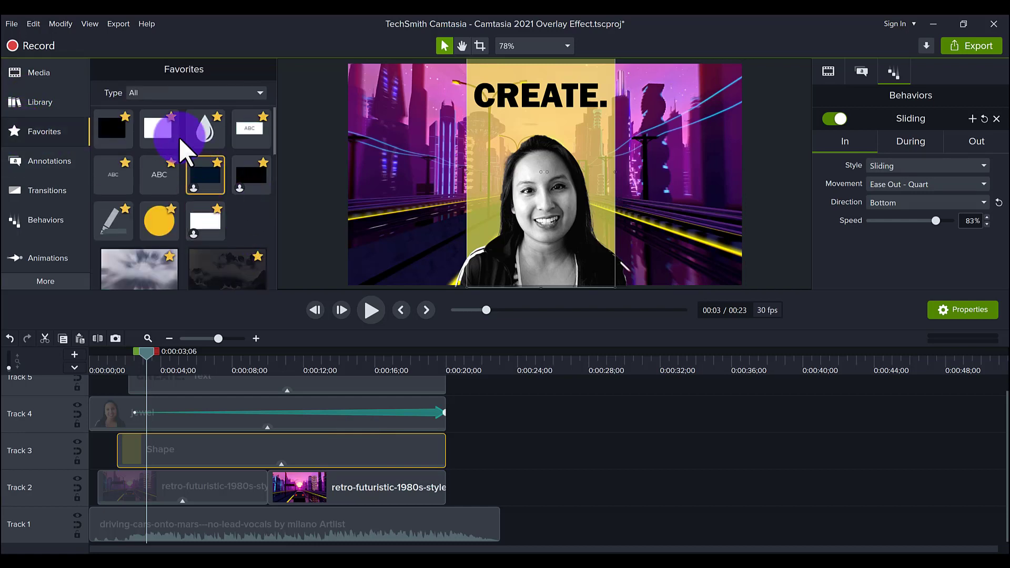
click(159, 124)
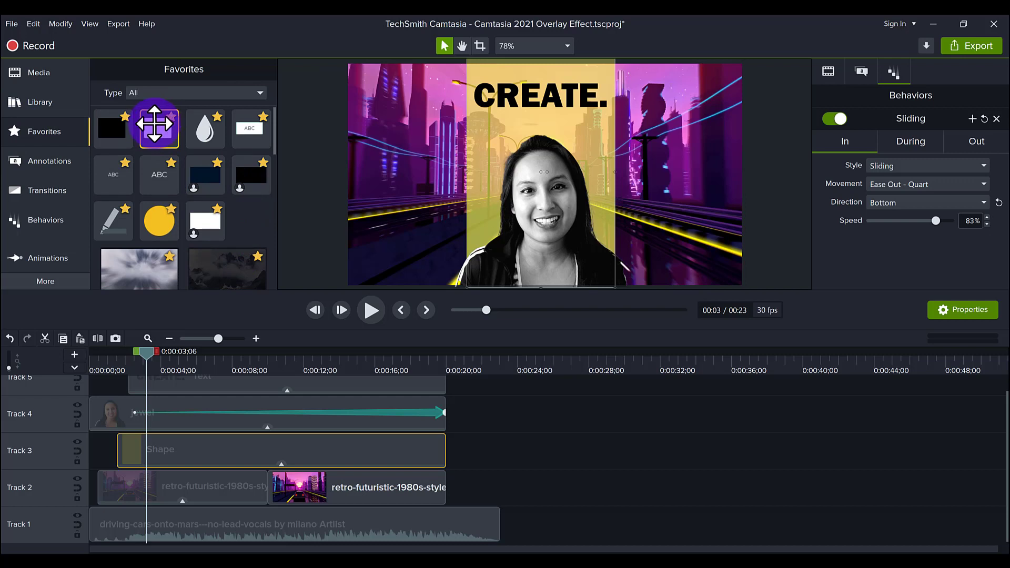
Step: Pick the starred white rectangle in Annotations > Shapes, then stretch the yellow strip toward 22 s
mouse_move(154, 124)
mouse_down()
mouse_move(18, 136)
mouse_move(32, 124)
mouse_move(37, 169)
mouse_up()
click(33, 158)
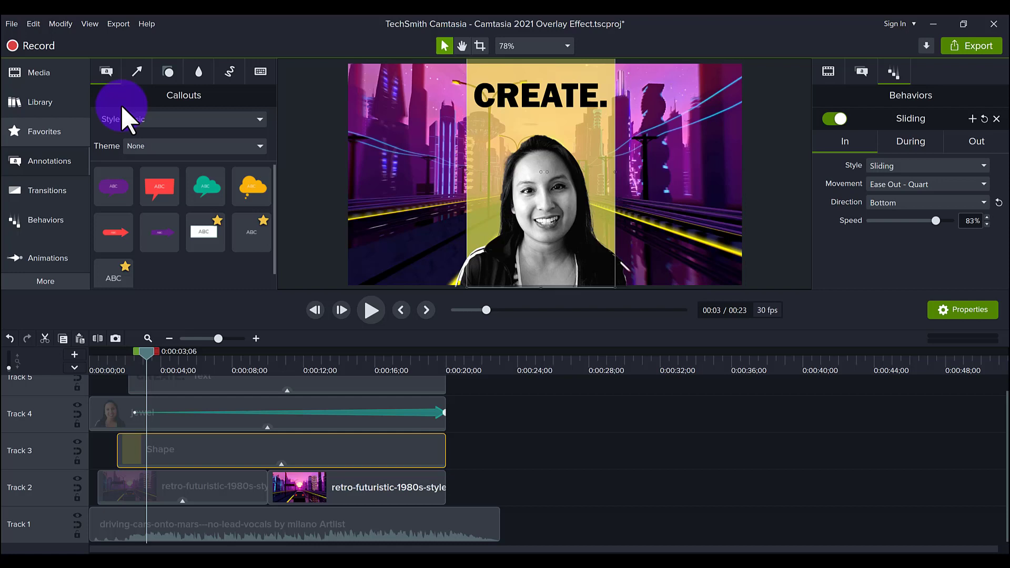
click(169, 73)
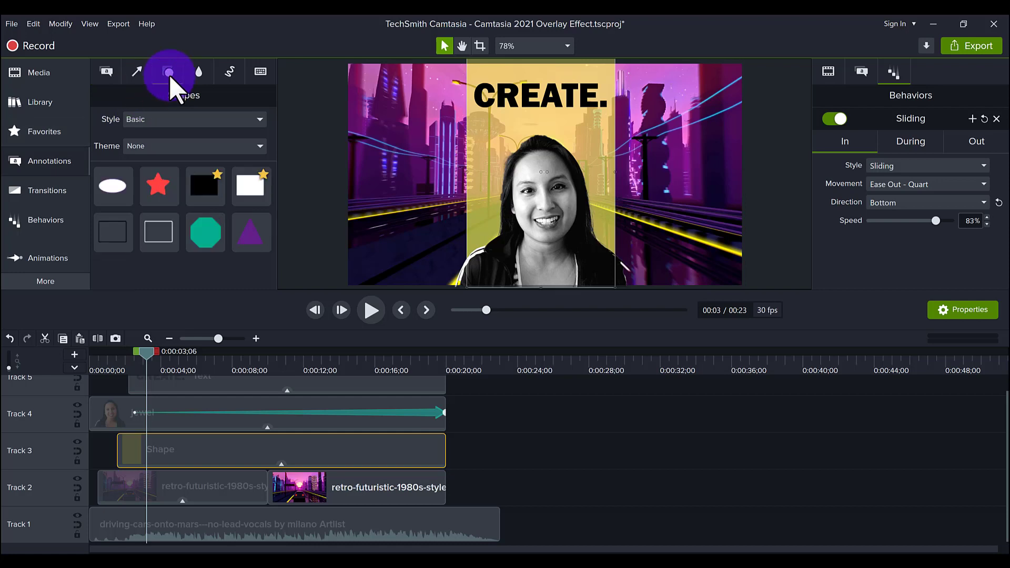
click(252, 179)
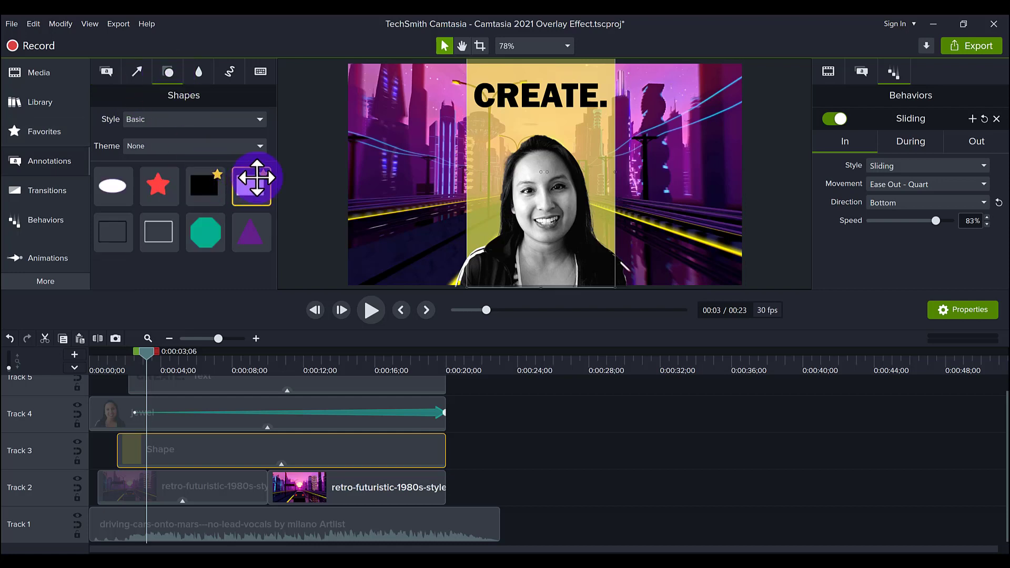
drag(248, 189, 458, 405)
Step: Extend the yellow strip's end to about 0:22, then return the playhead to 0:03
click(464, 368)
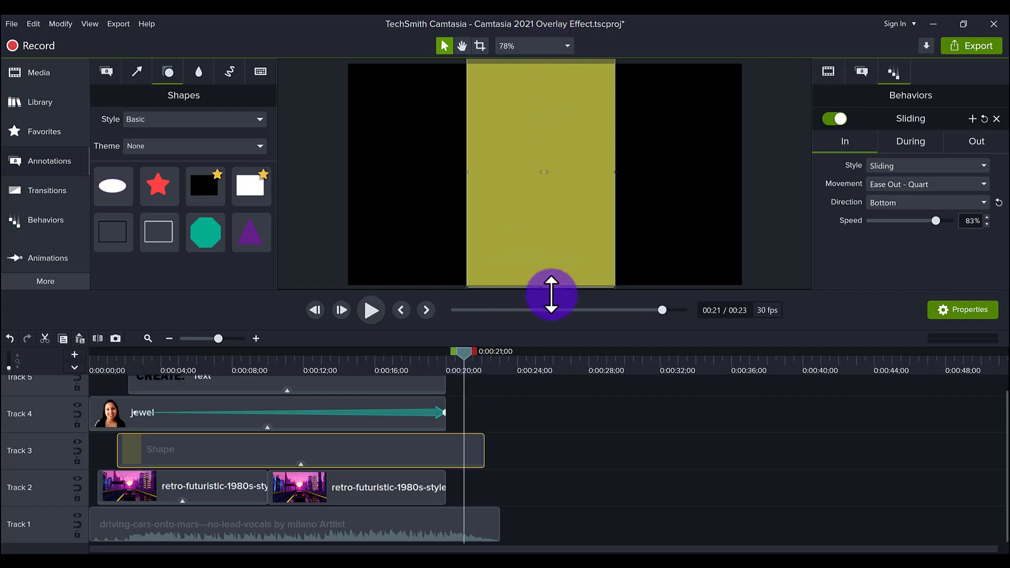
click(156, 372)
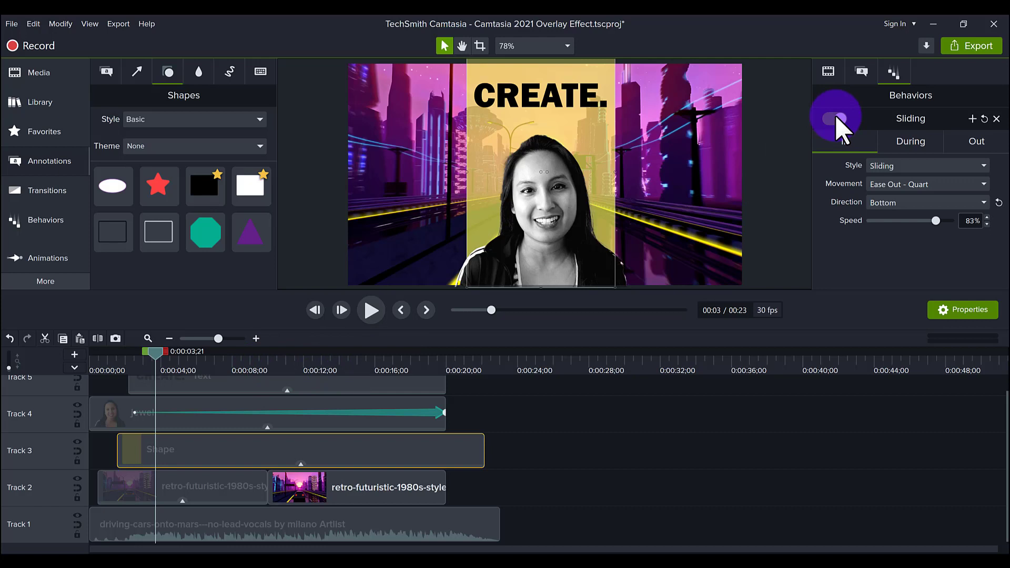
Step: Try the yellow strip fully opaque in its Annotations properties, then settle its opacity at 66%
click(862, 72)
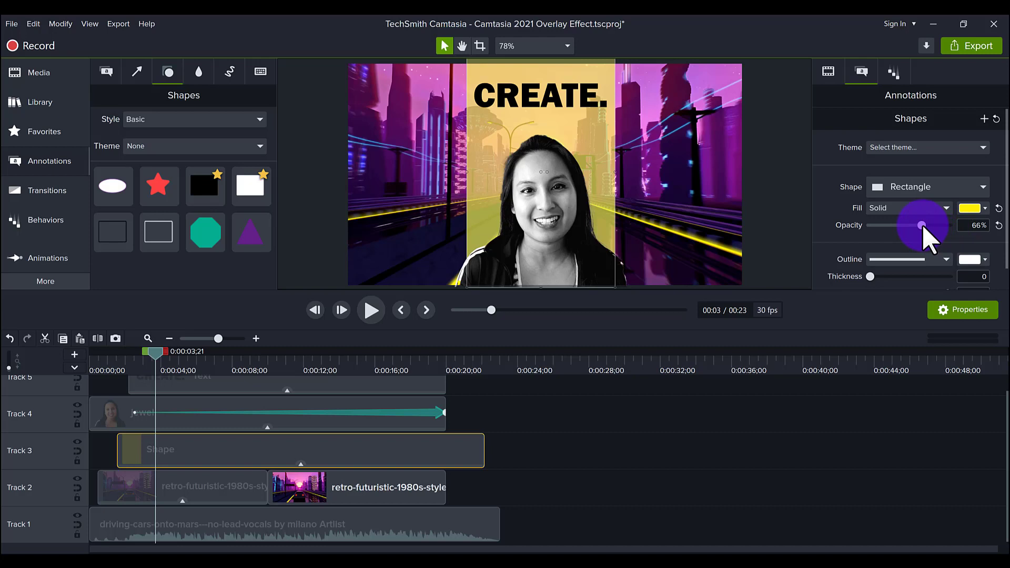
drag(921, 225, 966, 227)
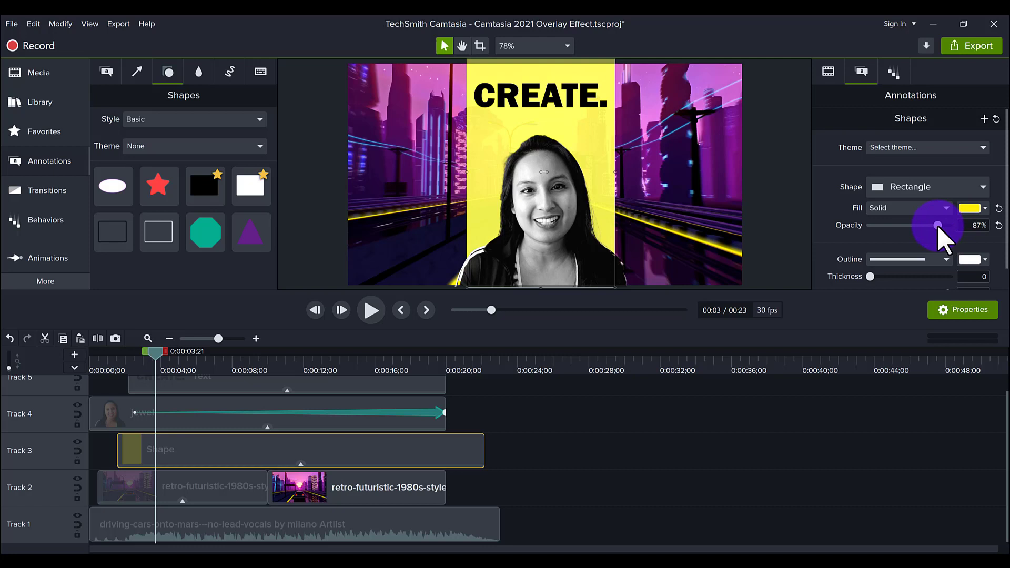
drag(936, 226, 931, 226)
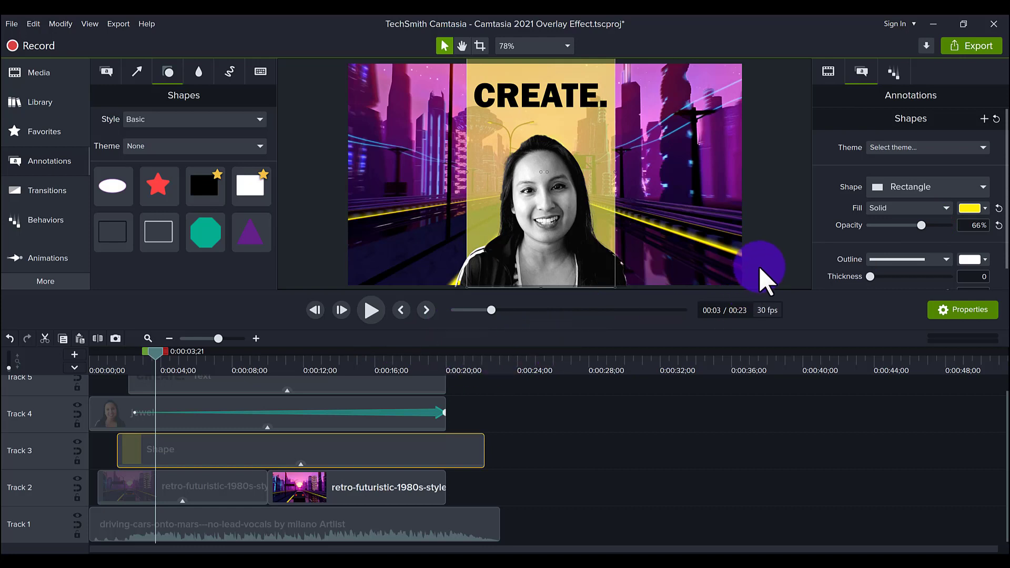
click(768, 245)
click(309, 453)
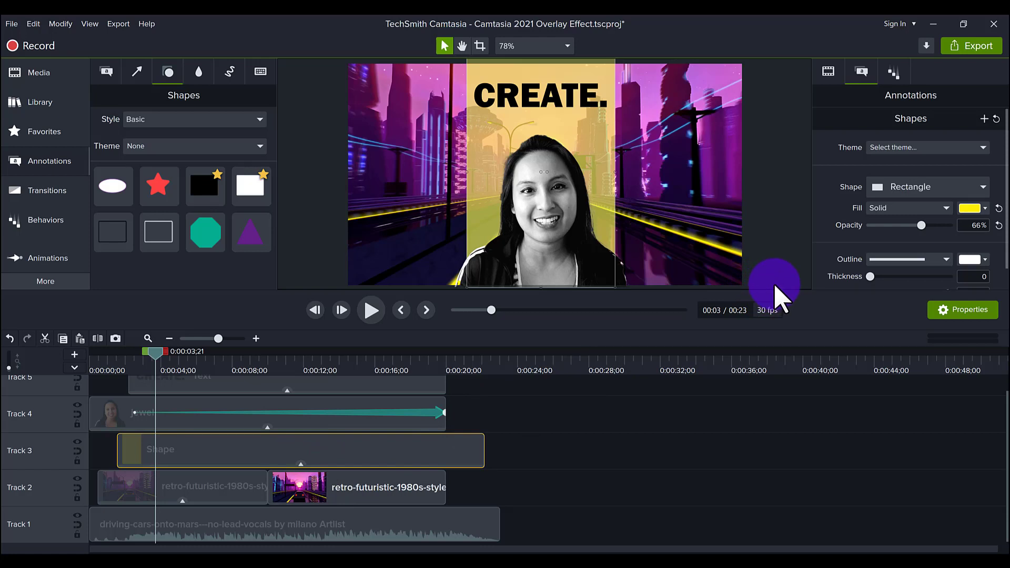
Step: Drop a new jewel.png clip from the Media Bin onto Track 4 at about 0:24
click(278, 407)
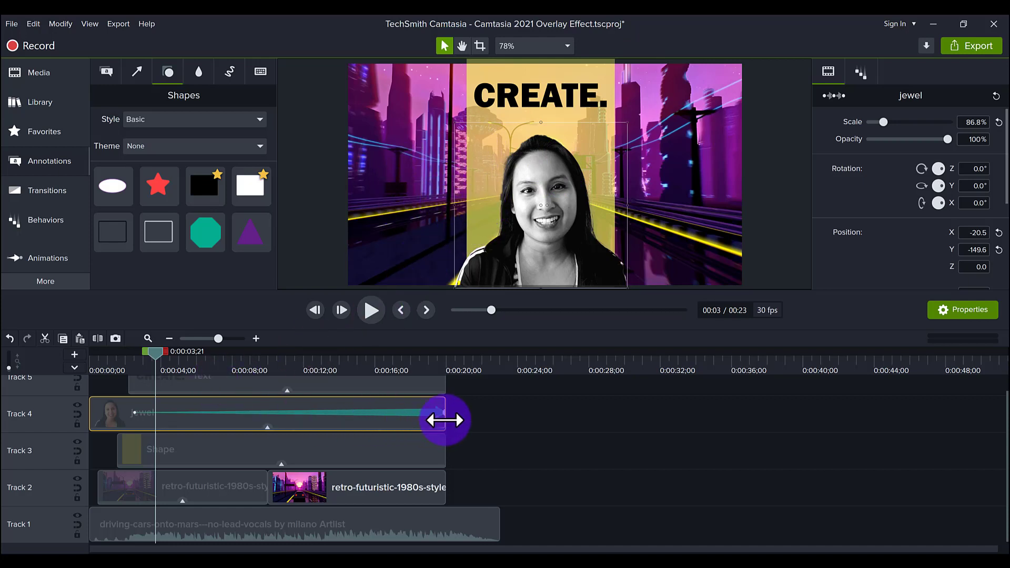
key(ctrl+1)
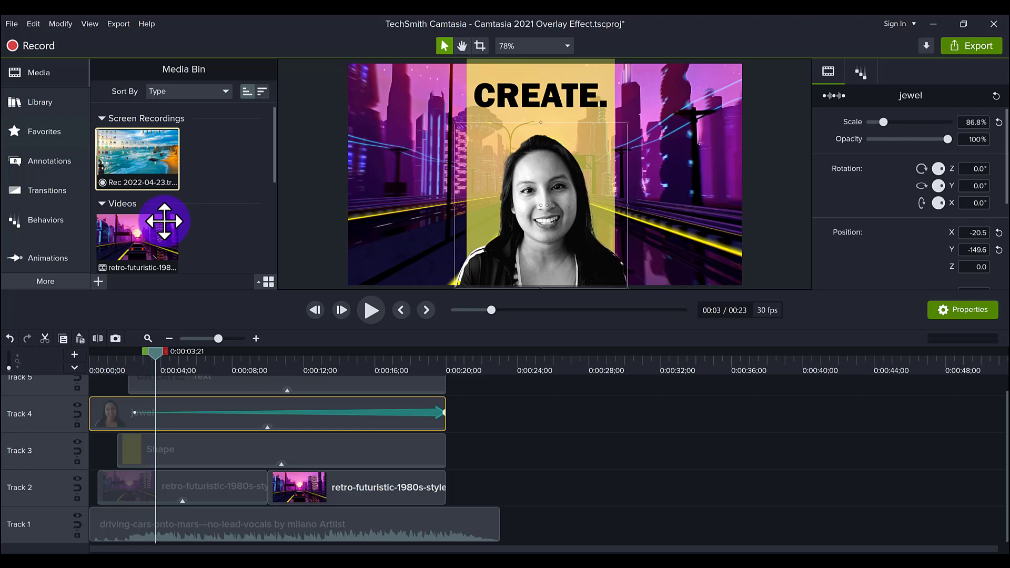
scroll(198, 229, down, 1)
scroll(158, 237, down, 2)
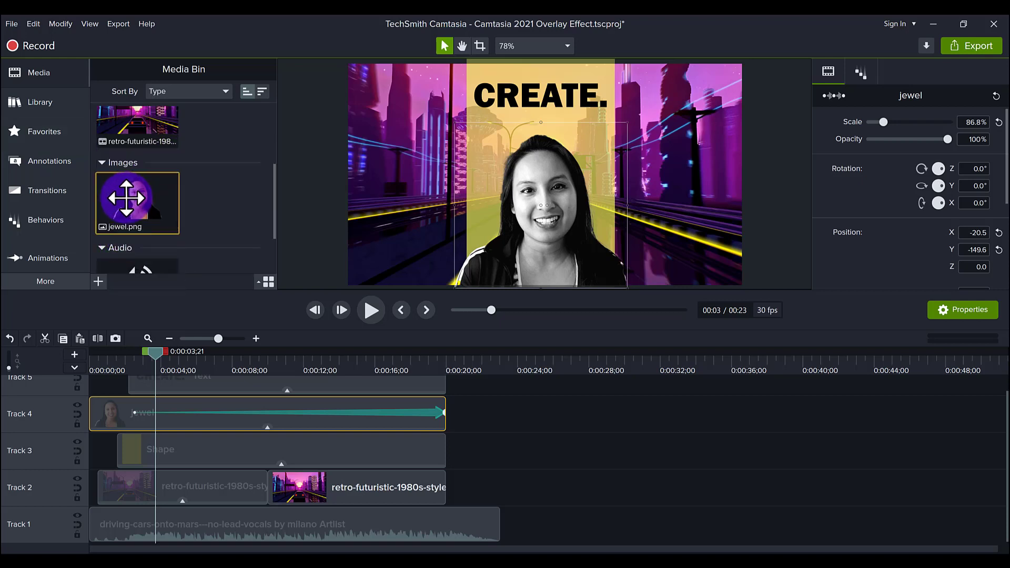
drag(136, 189, 534, 377)
click(535, 372)
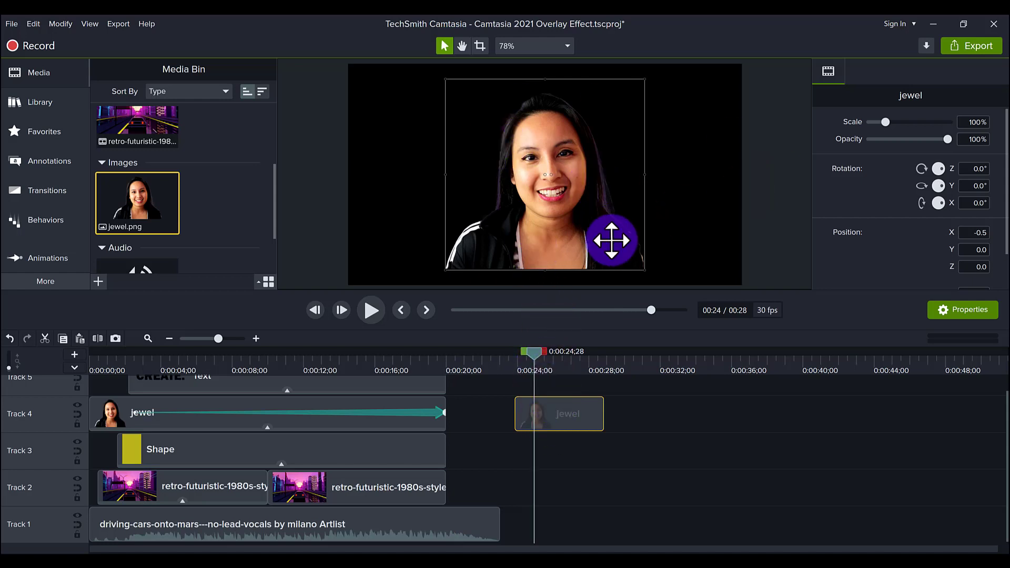
Step: Review the portrait clips, scrubbing between 0:05, the later jewel clip and 0:13
click(191, 363)
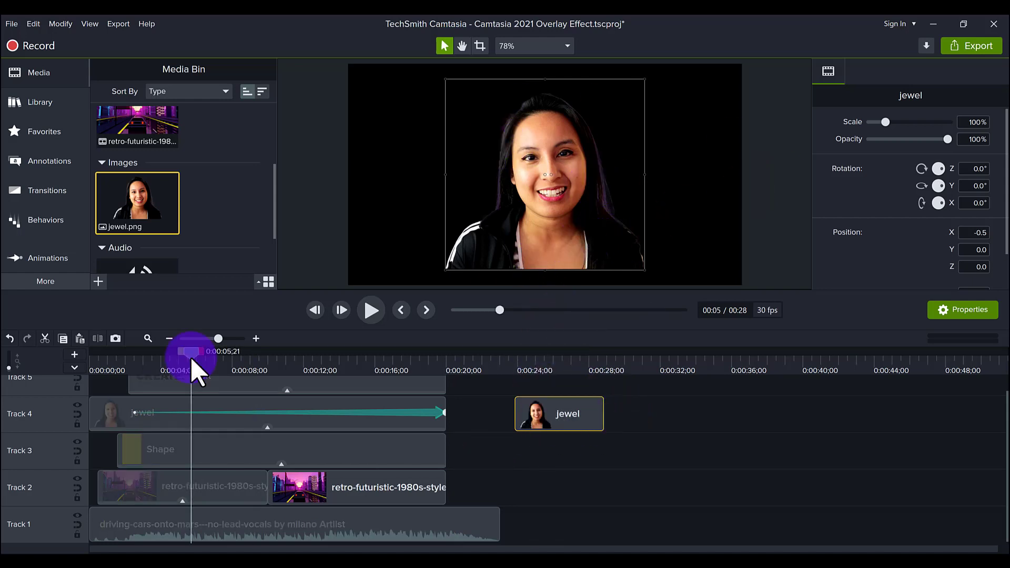
click(185, 416)
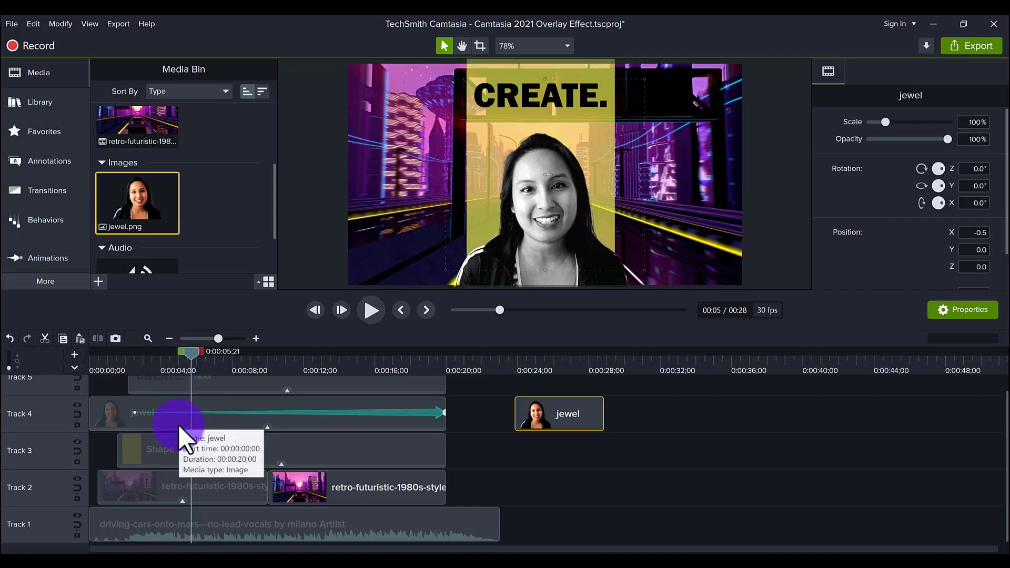
click(179, 427)
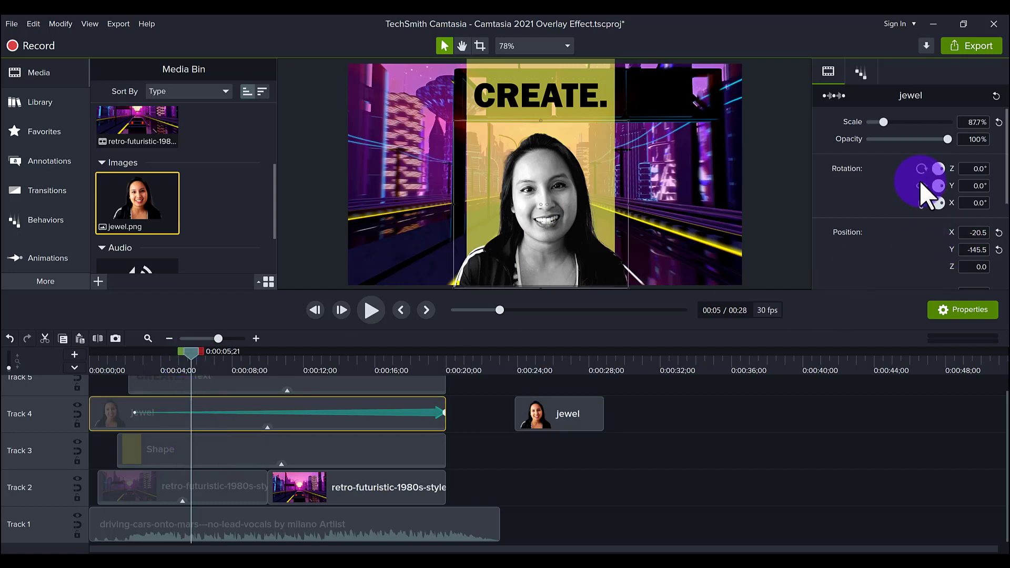
scroll(894, 190, down, 5)
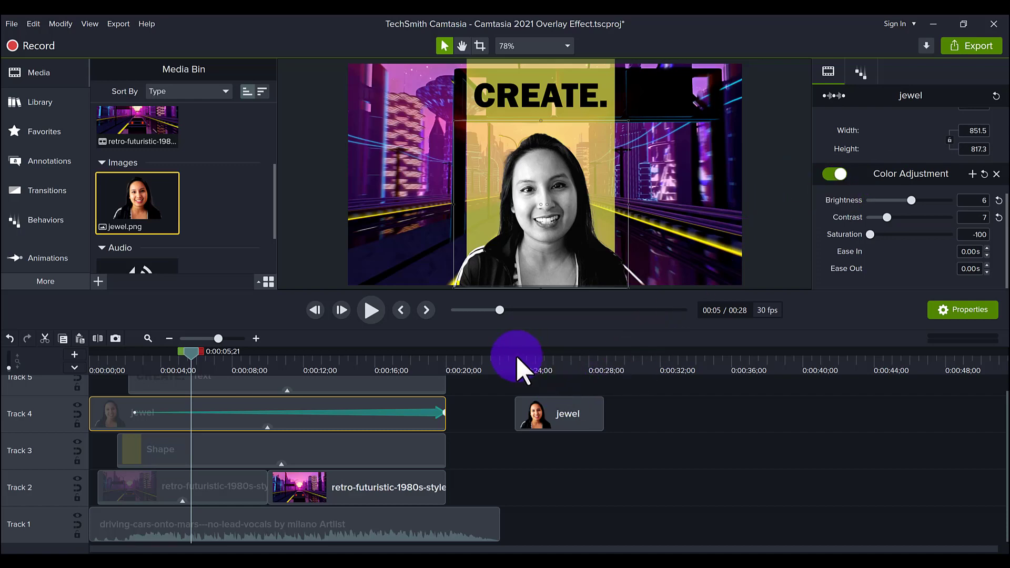
drag(532, 360, 560, 360)
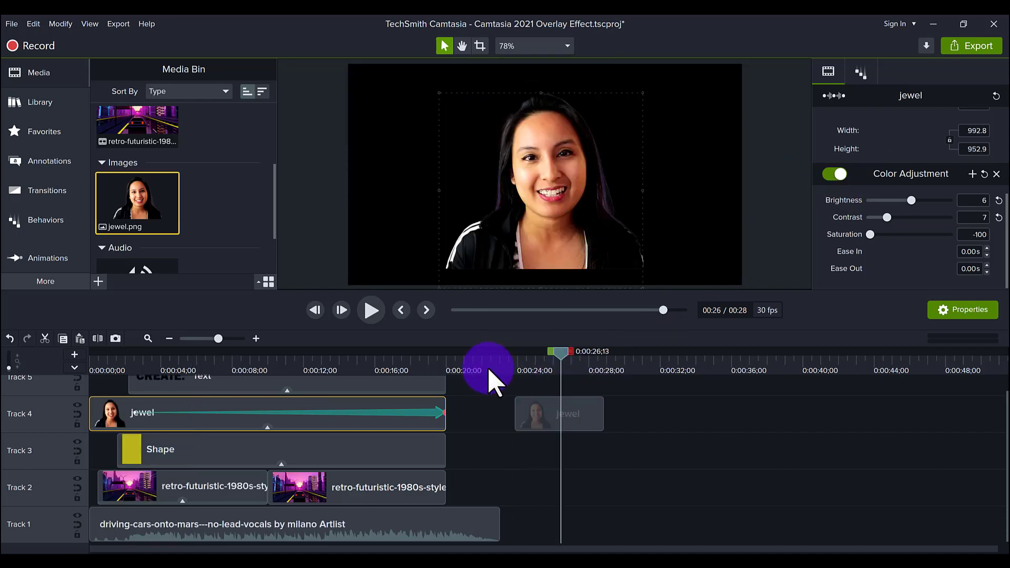
click(334, 365)
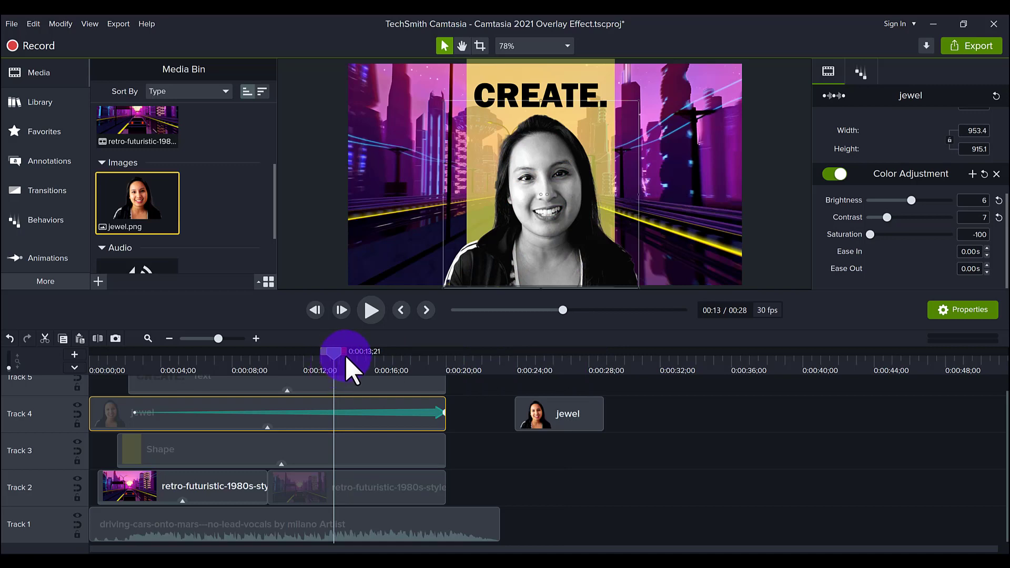
Step: Place the neon city video on Track 3 at 0:00:24, beneath the later jewel clip
drag(137, 126, 522, 455)
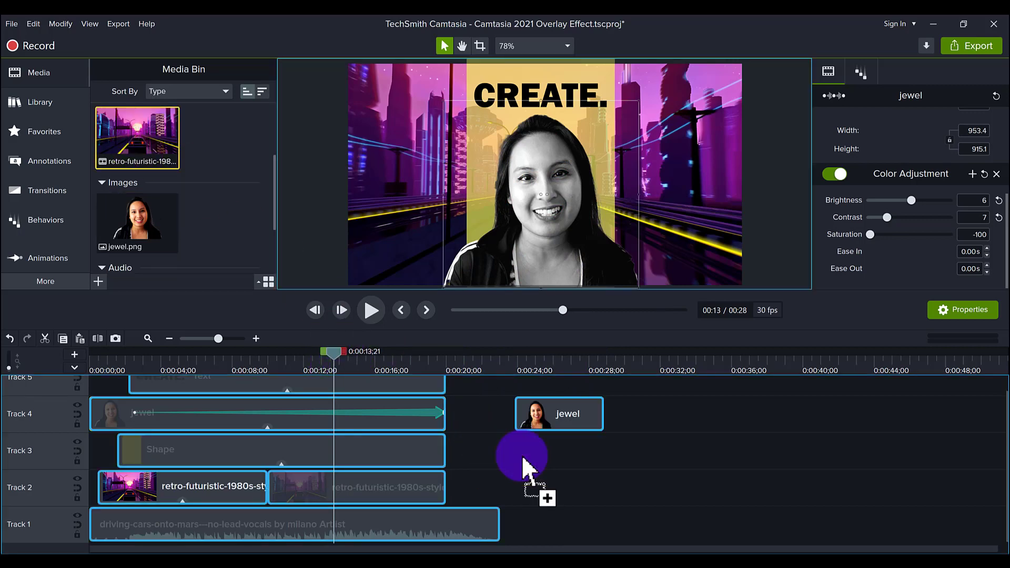
drag(522, 455, 521, 455)
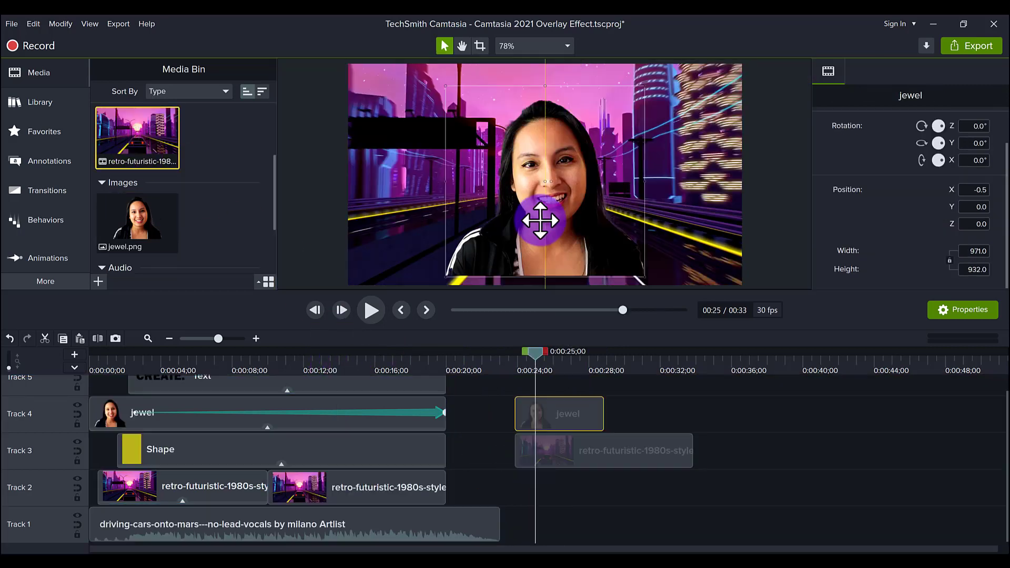
drag(539, 219, 537, 223)
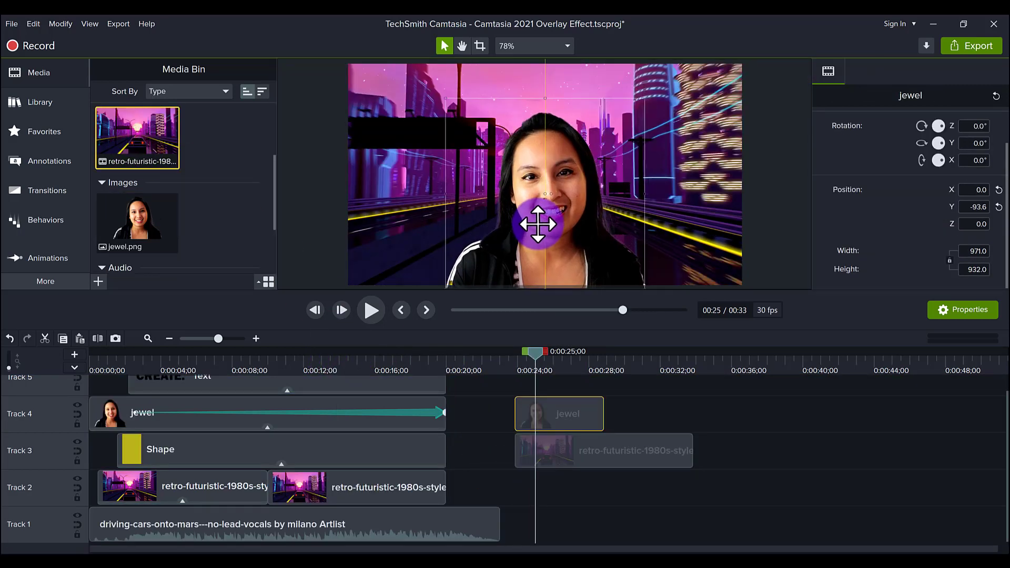
click(770, 245)
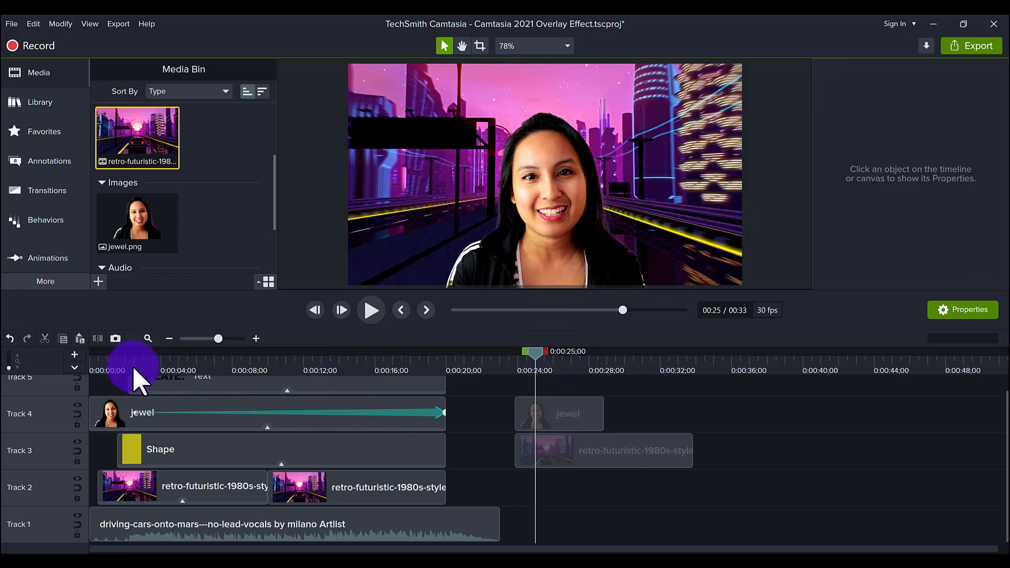
Step: Preview the CREATE. frame at 0:03 and the new scene at 0:24, then select the long jewel clip
click(158, 363)
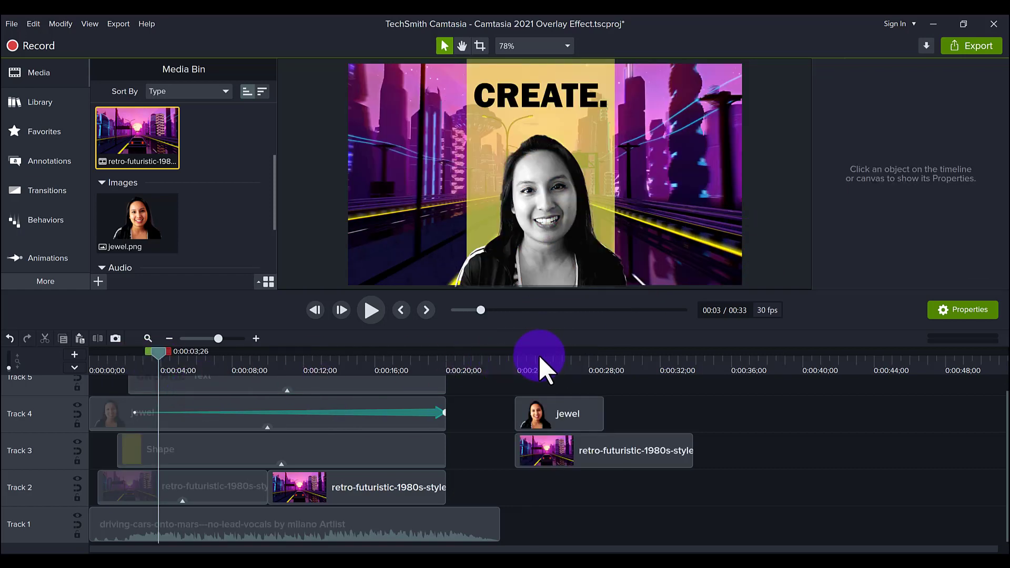
click(531, 366)
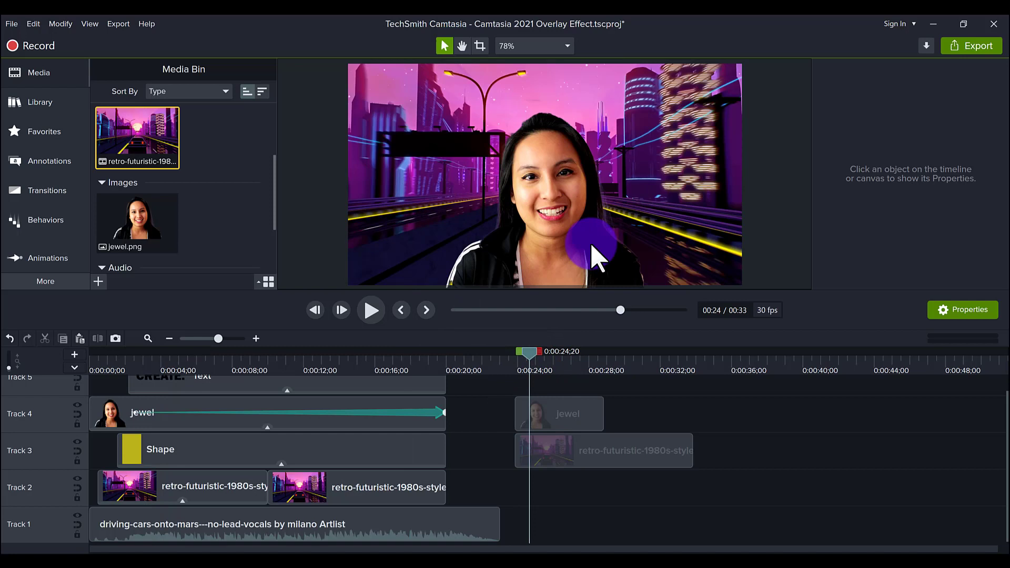
click(538, 191)
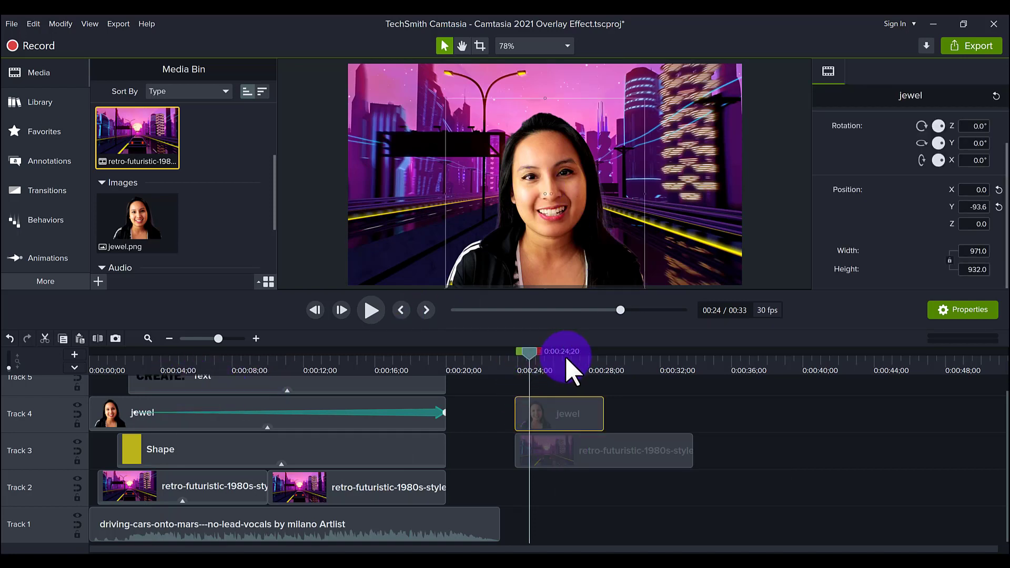
click(163, 364)
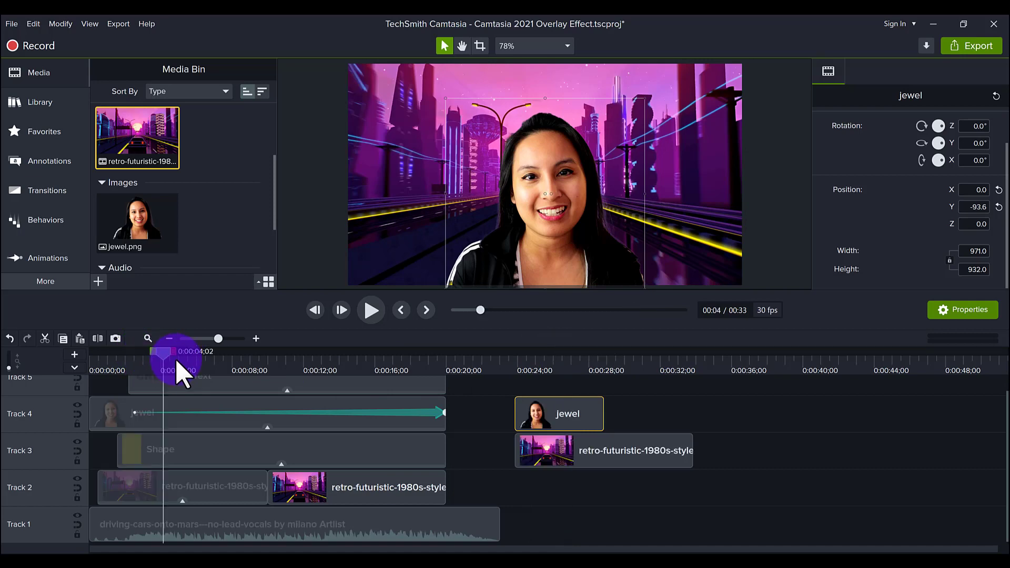
mouse_move(178, 373)
mouse_down()
mouse_move(408, 364)
mouse_move(194, 363)
mouse_up()
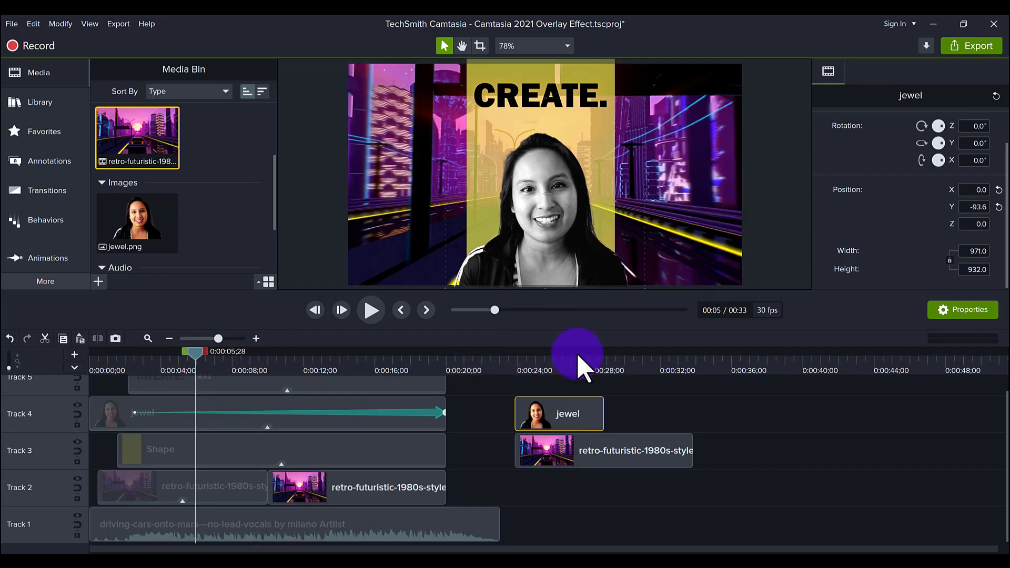
click(176, 366)
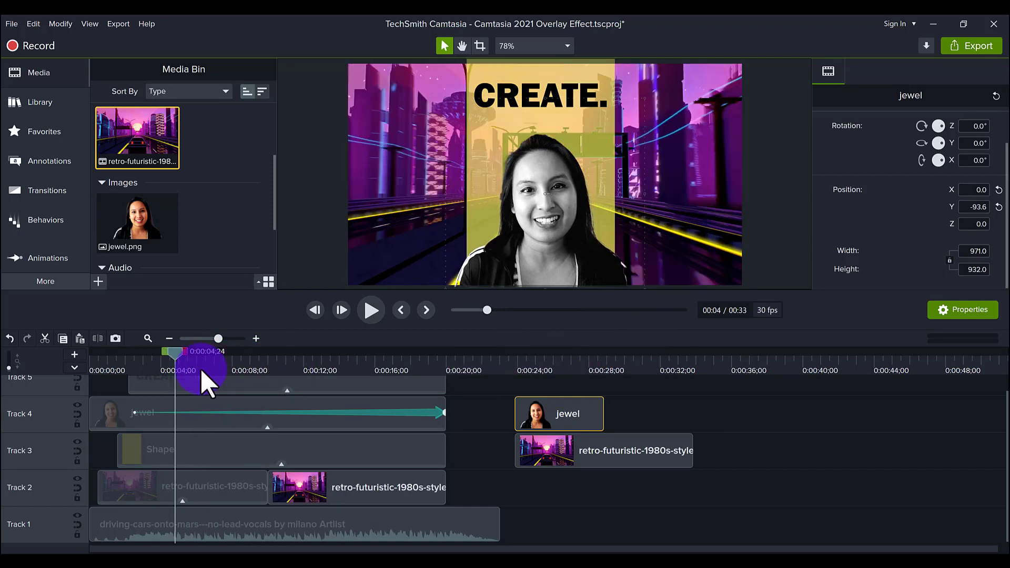
click(128, 426)
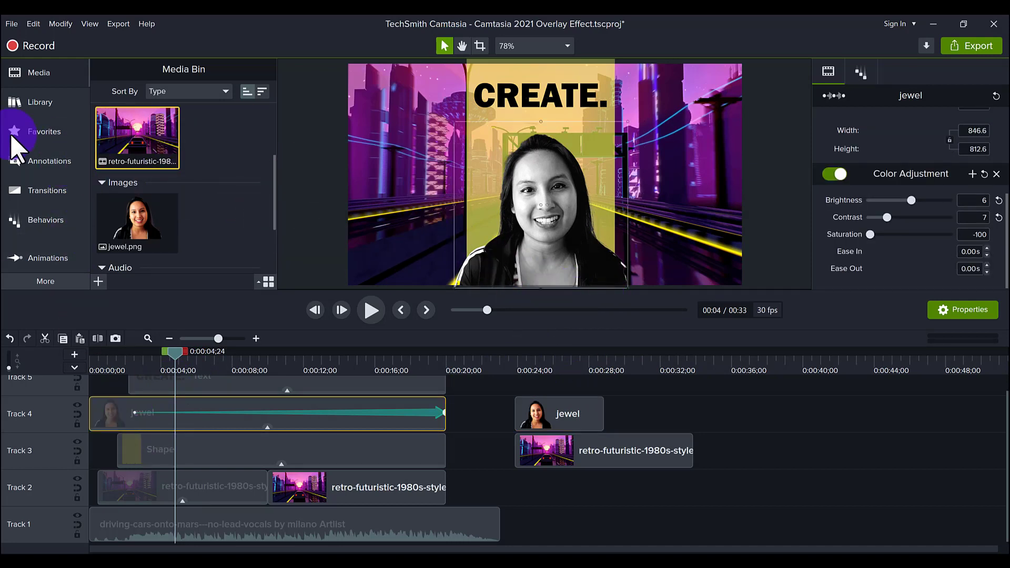
Step: Add Color Adjustment from Favorites to the later jewel clip and preview it at 0:24
click(40, 133)
scroll(247, 231, down, 5)
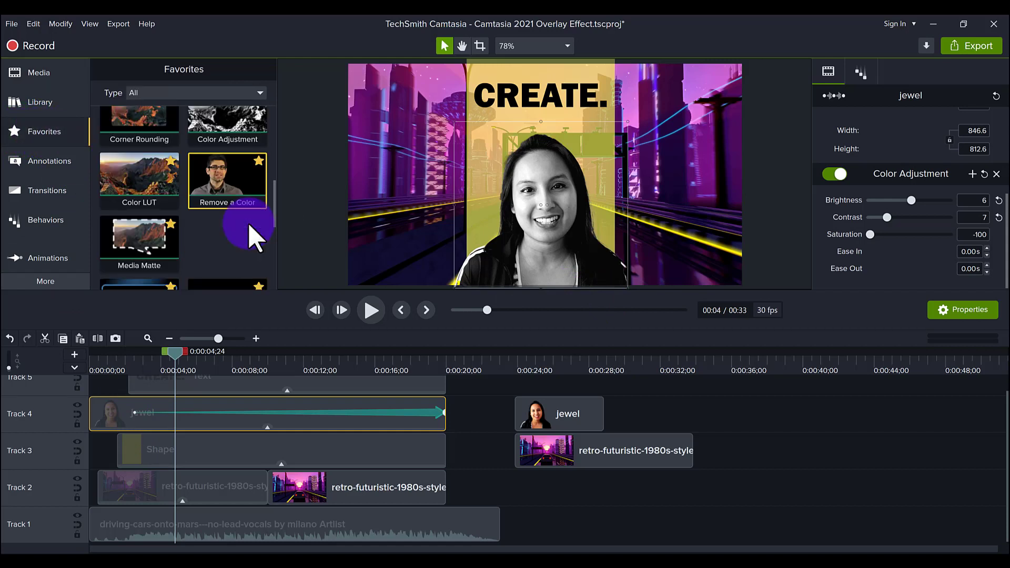
scroll(245, 223, down, 6)
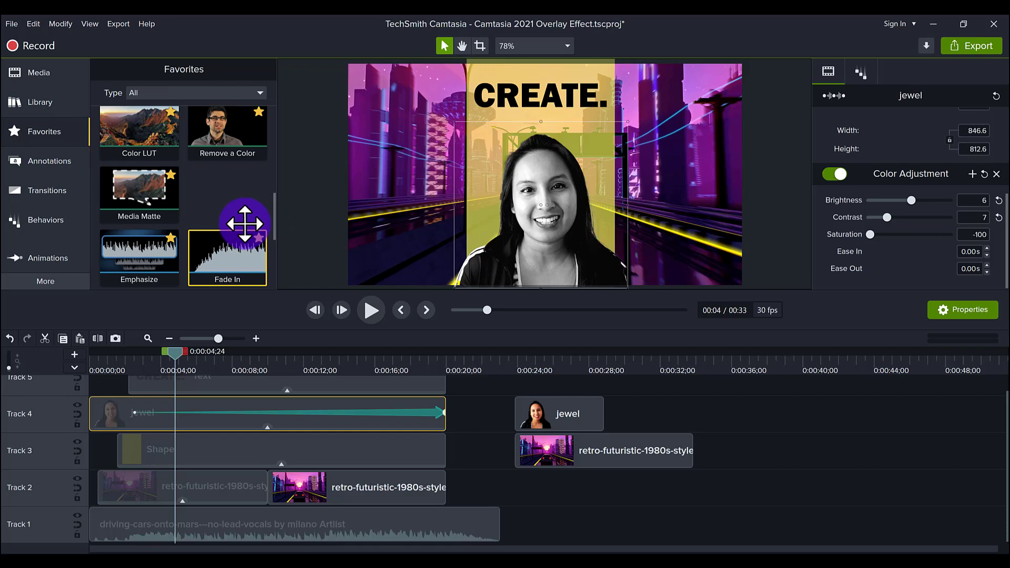
drag(218, 196, 541, 415)
click(531, 354)
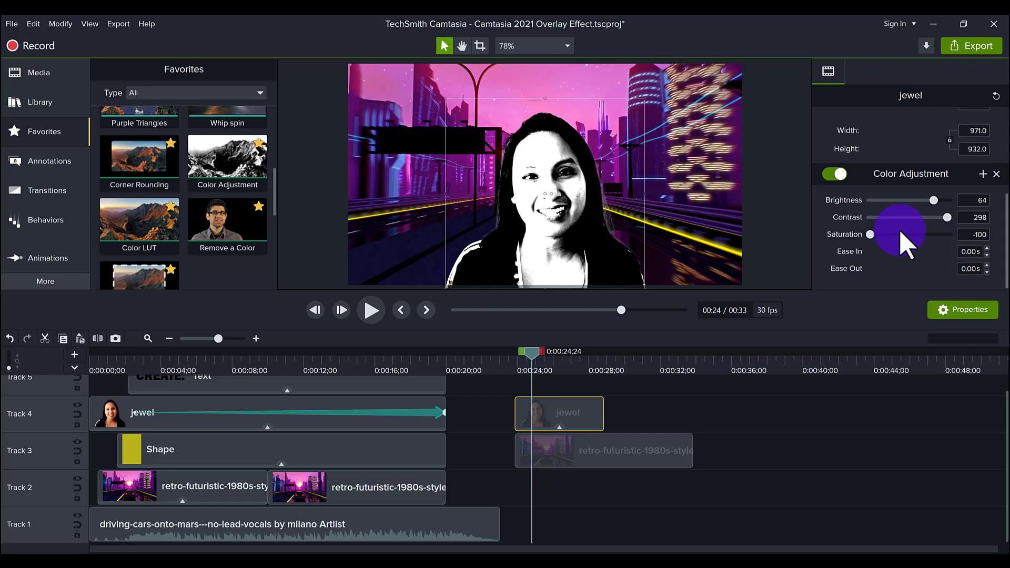
Step: Set the adjustment to brightness 5, contrast 18 and saturation -100
drag(946, 217, 894, 233)
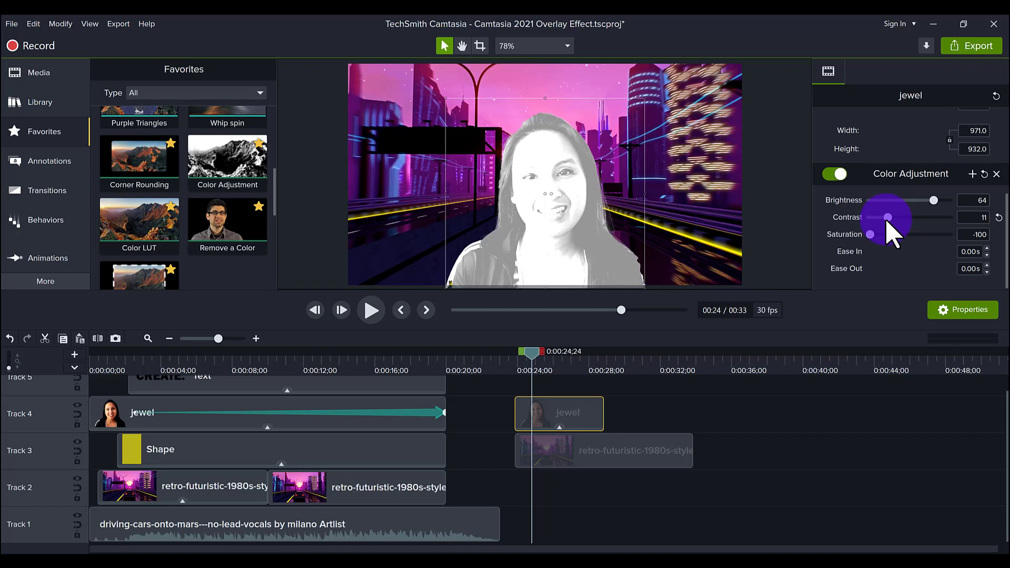
drag(885, 221, 913, 203)
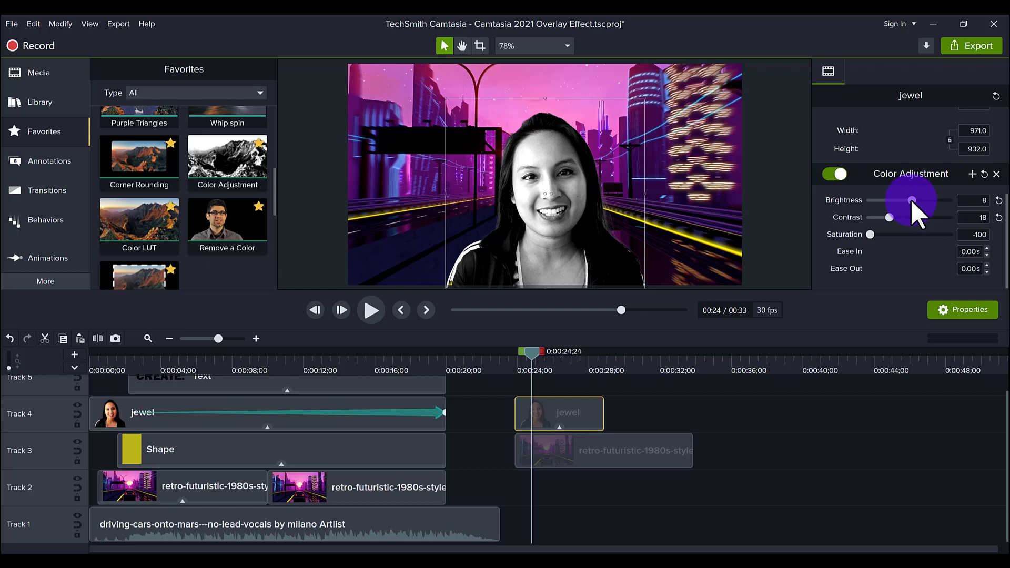
drag(912, 201, 911, 200)
drag(870, 234, 904, 240)
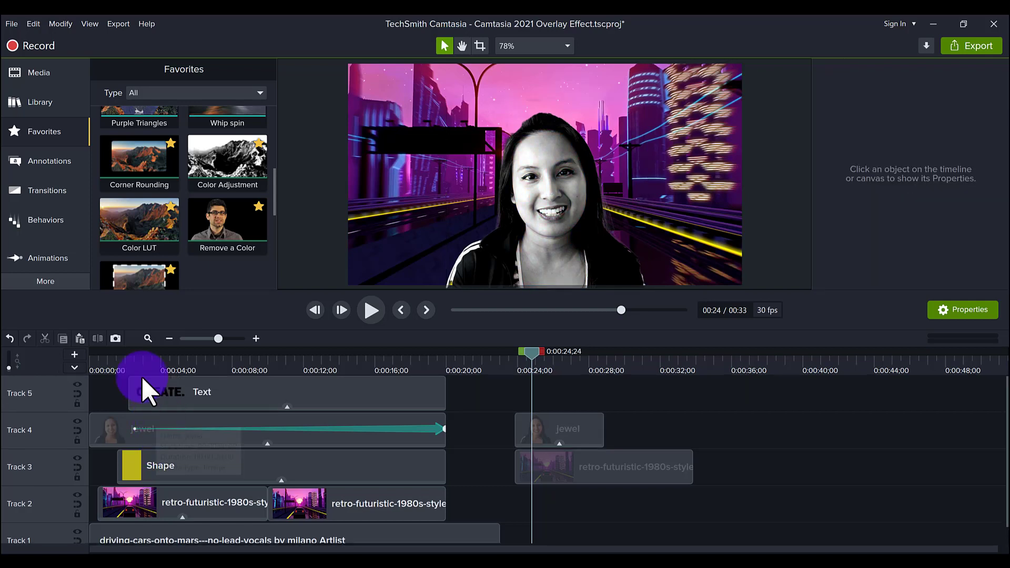
Step: At 0:03, inspect the CREATE. text, yellow Shape and long jewel clips in the composite
click(144, 366)
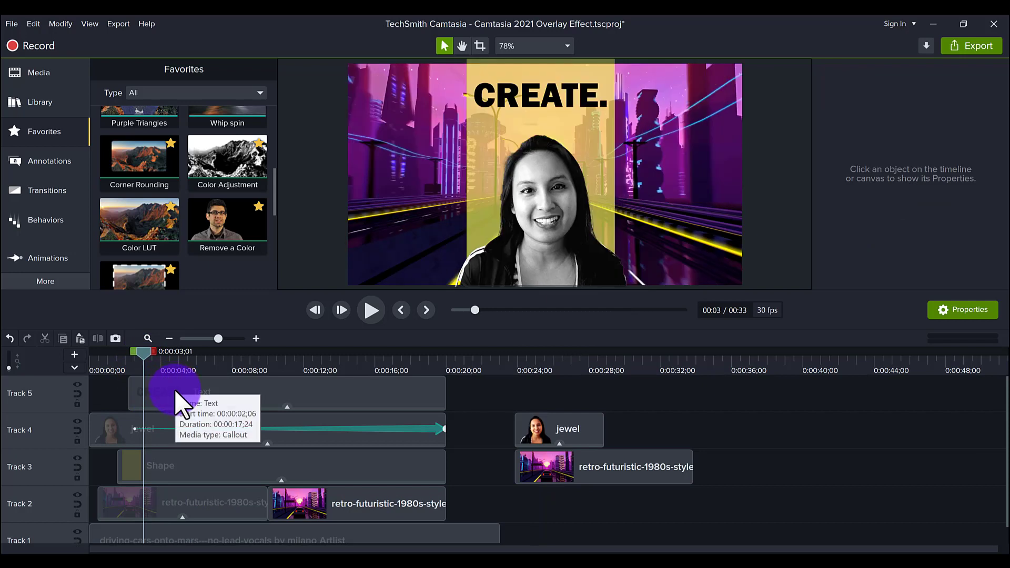
click(178, 401)
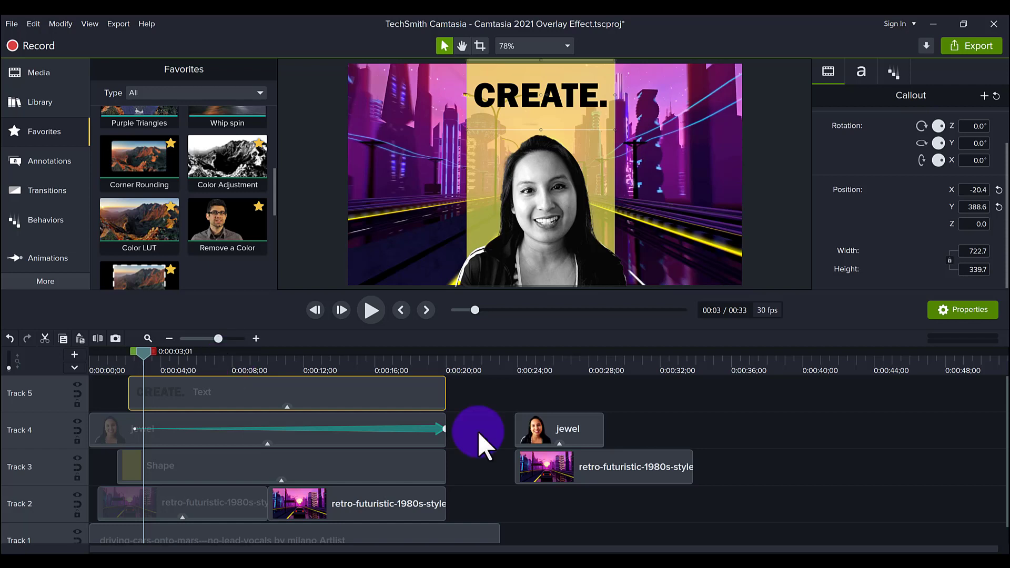
click(481, 404)
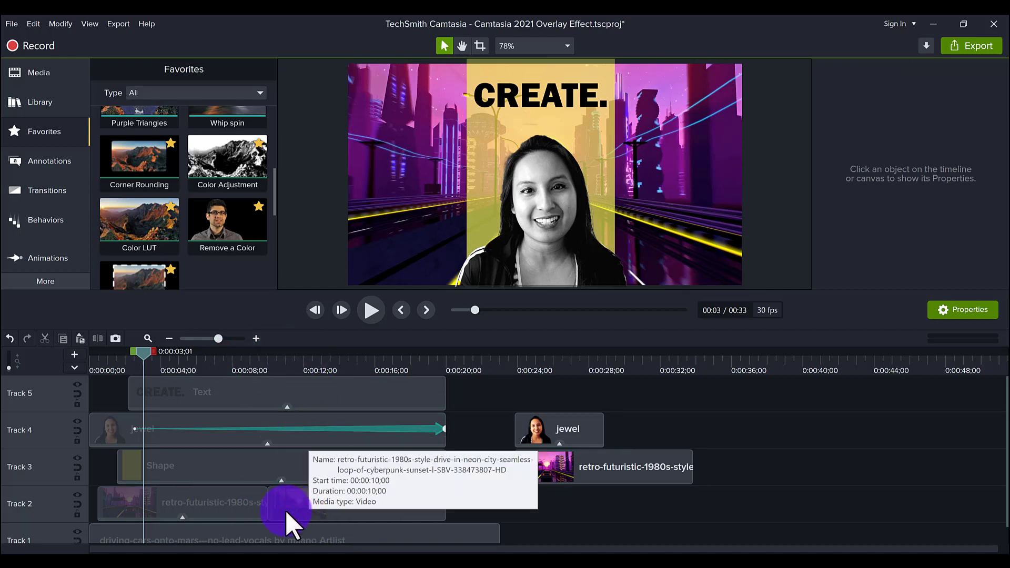
click(230, 469)
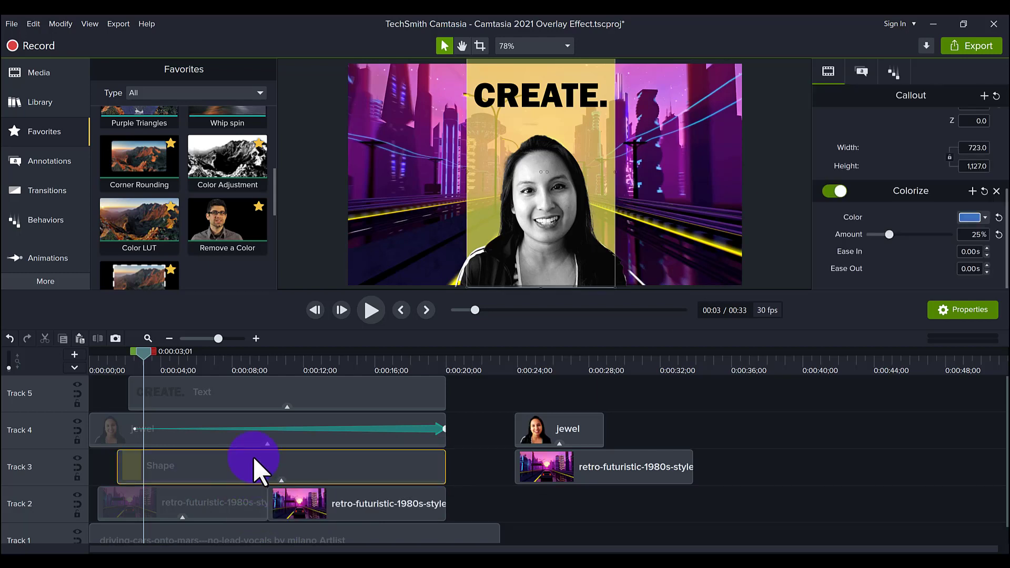
click(107, 429)
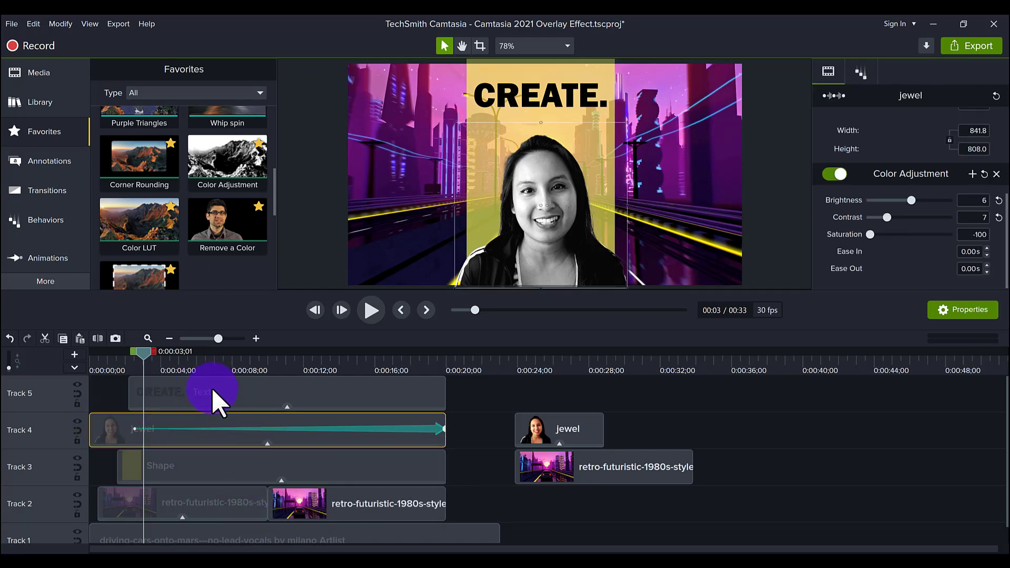
click(202, 399)
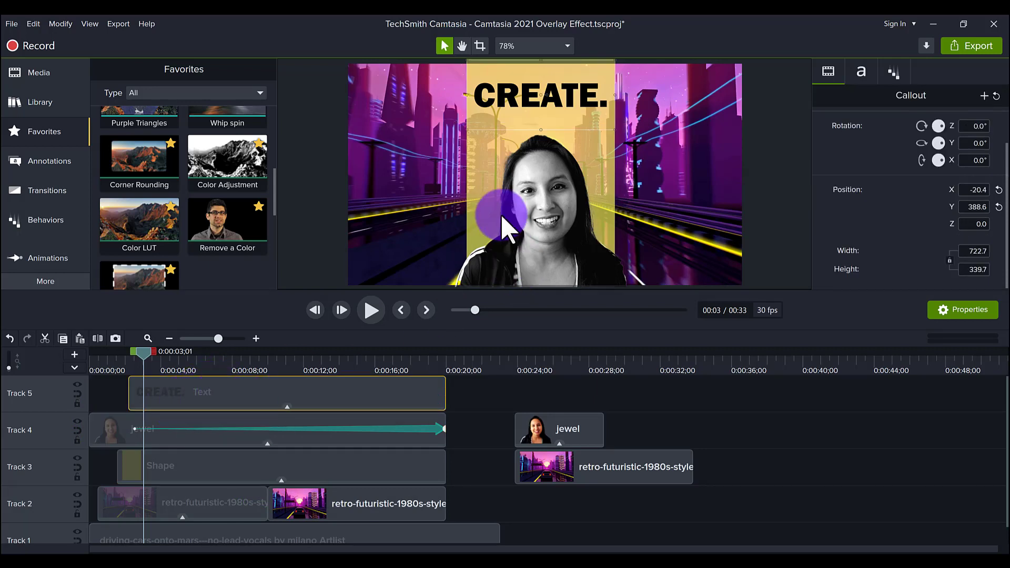
click(465, 390)
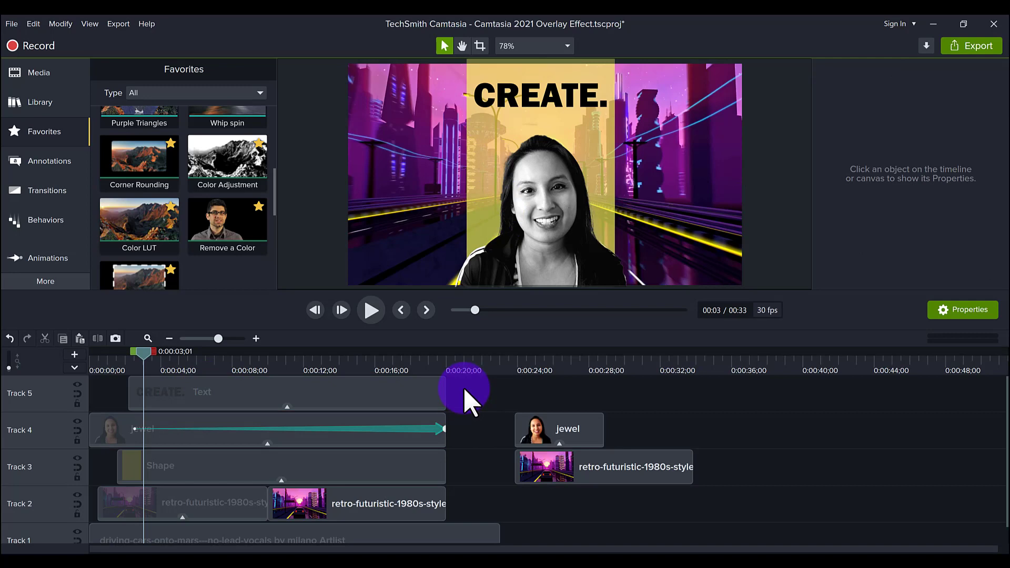
scroll(470, 502, down, 1)
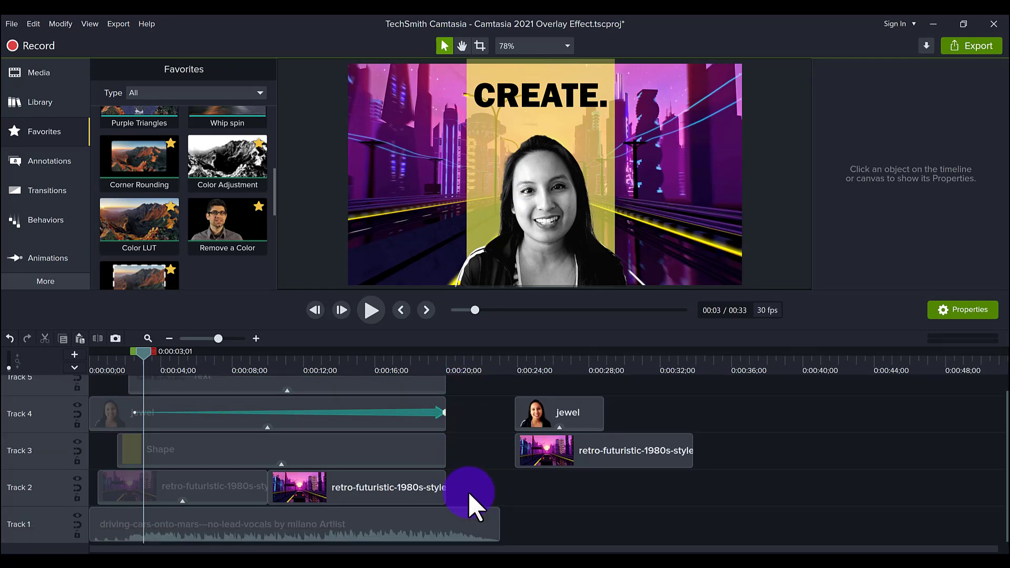
click(106, 368)
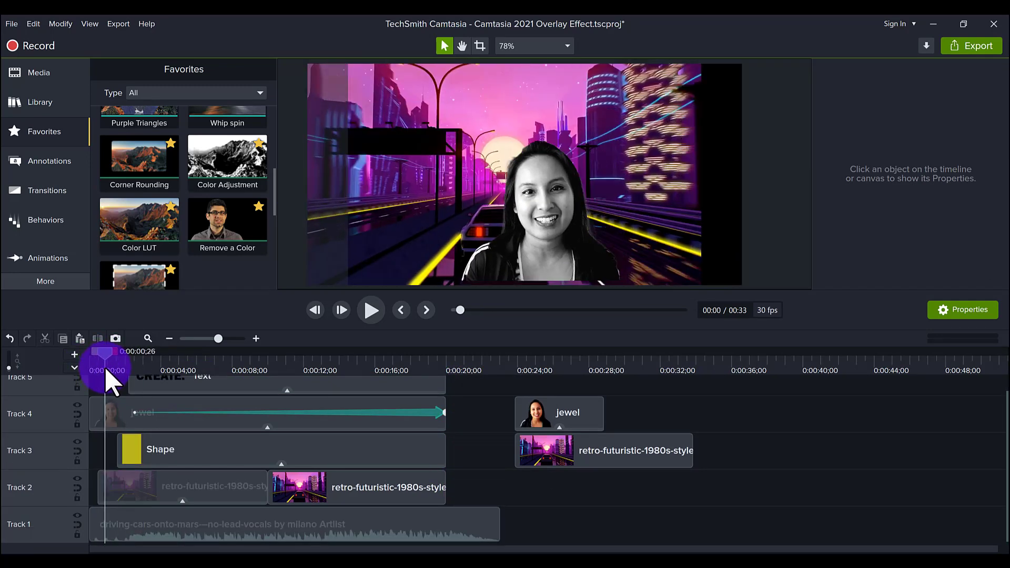
mouse_move(105, 369)
mouse_down()
mouse_move(79, 369)
mouse_move(120, 360)
mouse_up()
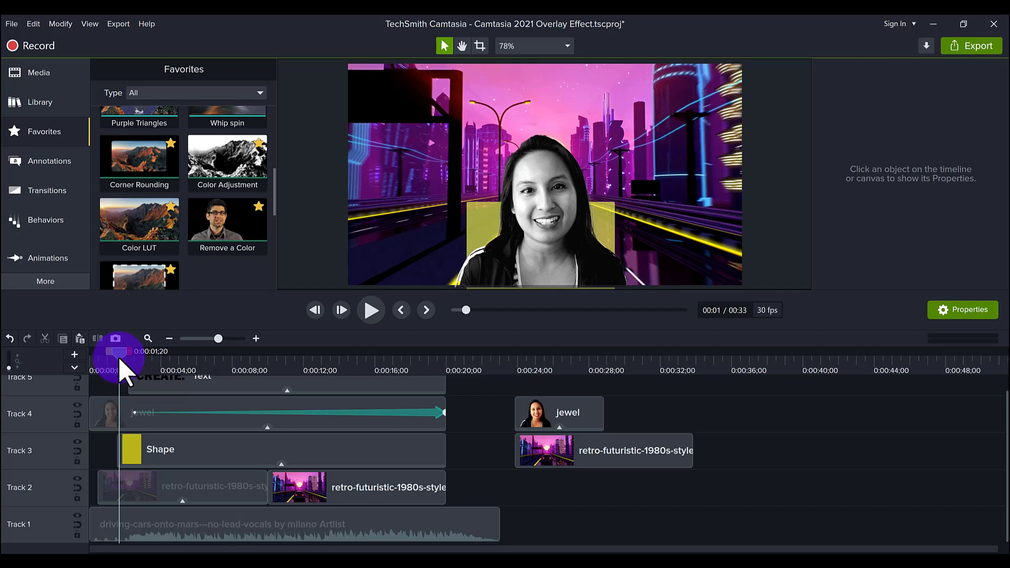
drag(120, 360, 146, 361)
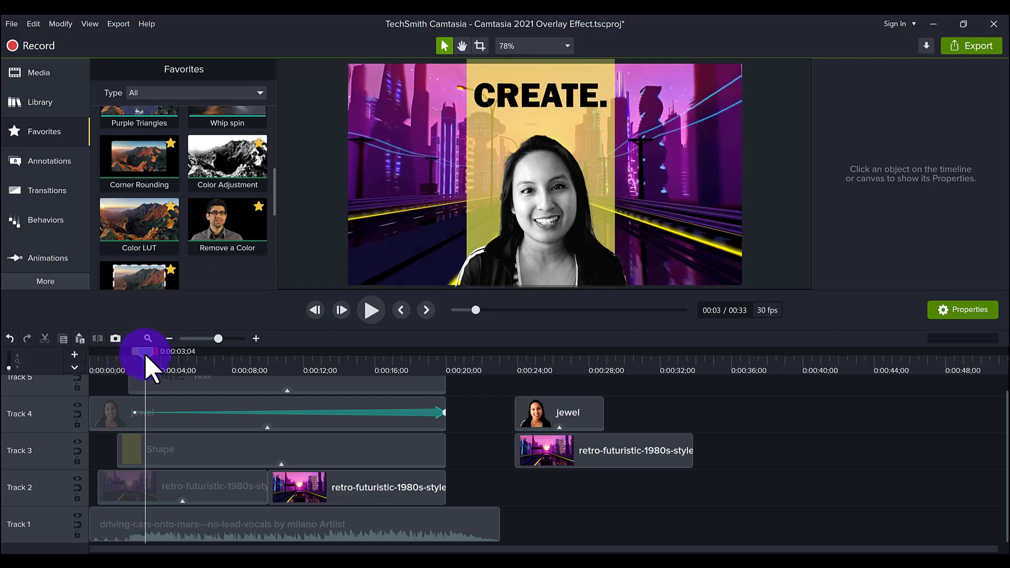
click(107, 363)
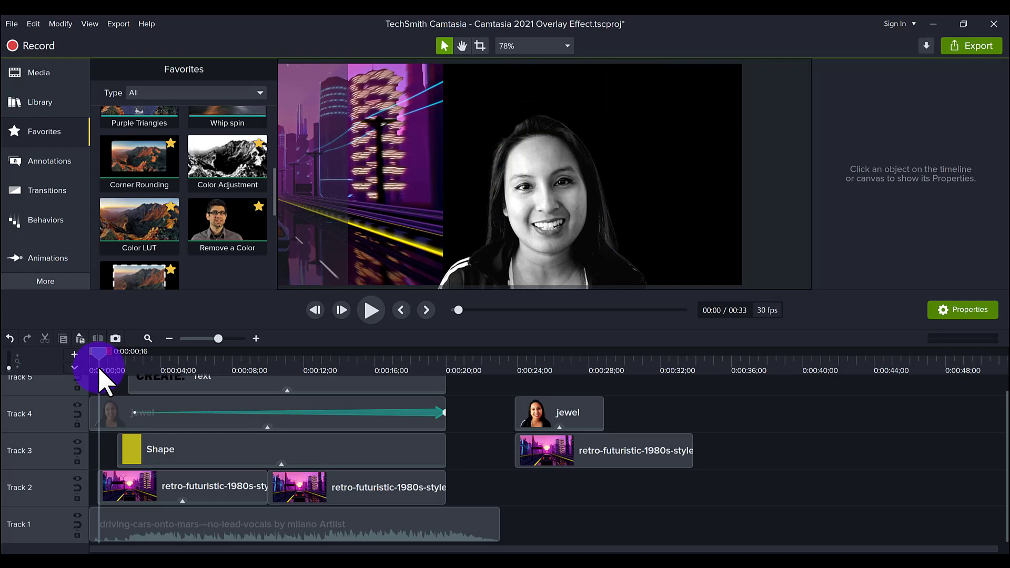
Step: Show the first Track 2 city clip's Sliding behavior (Ease Out - Quart, Left) and the Behaviors library
click(124, 482)
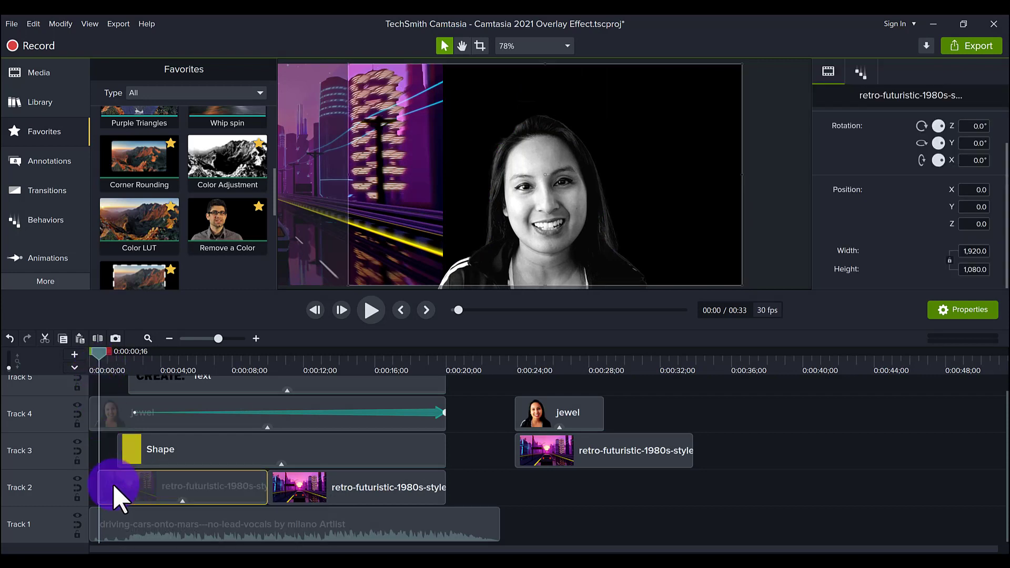
click(860, 73)
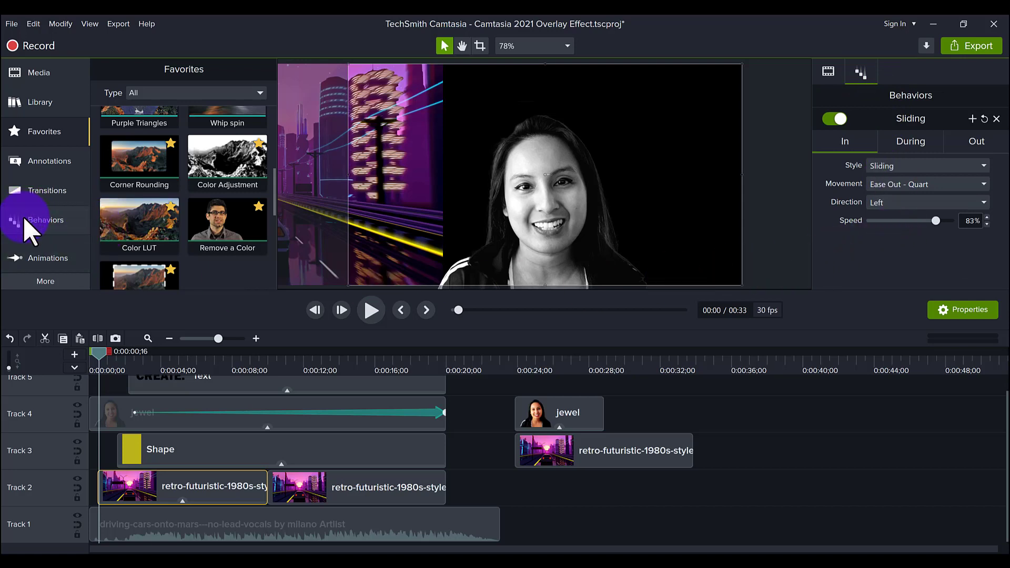
click(34, 223)
drag(136, 233, 142, 421)
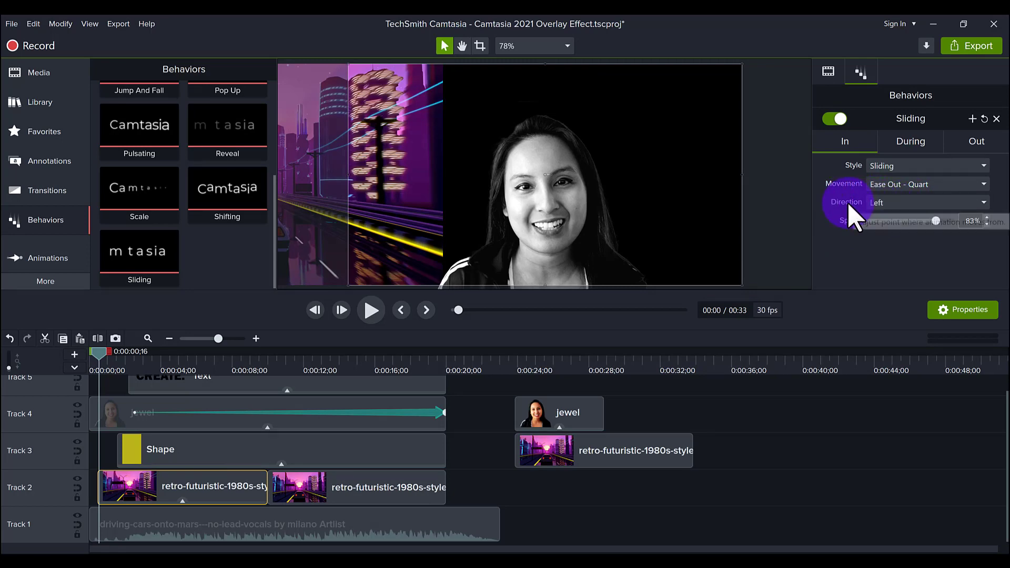
Step: Check the yellow Shape clip's Sliding settings and the first jewel clip's Scale behavior
click(119, 368)
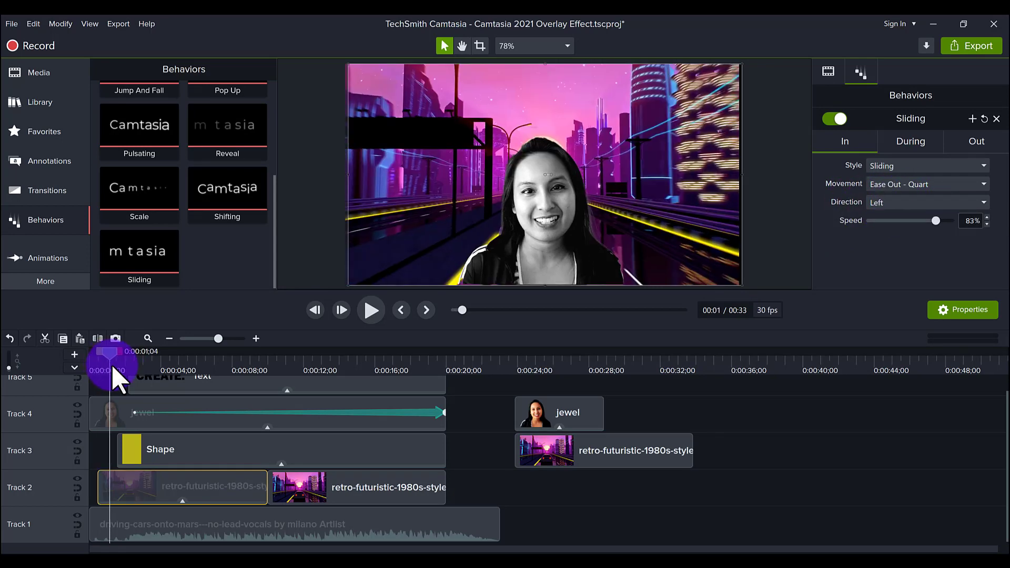
click(122, 370)
click(542, 263)
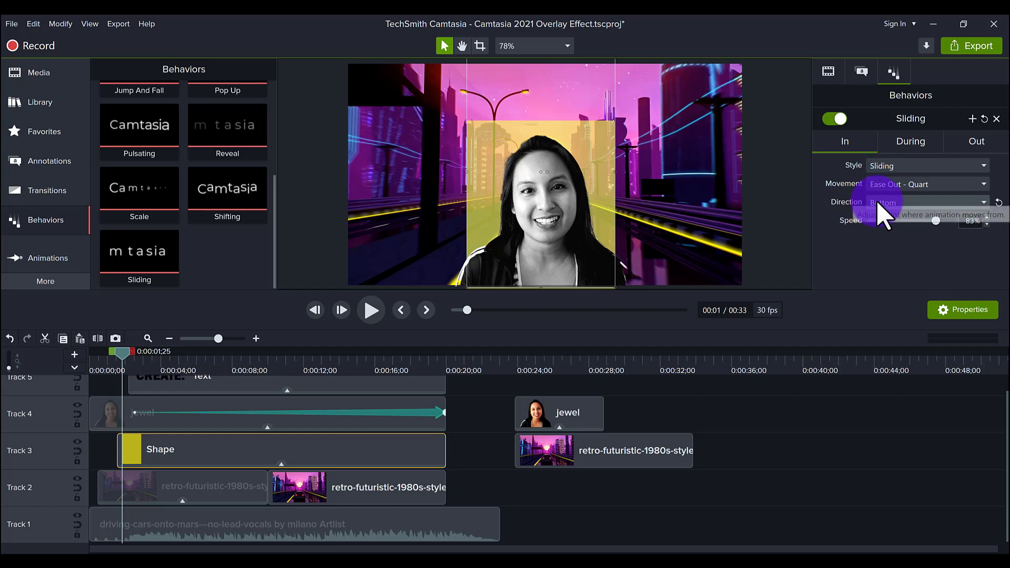
click(117, 412)
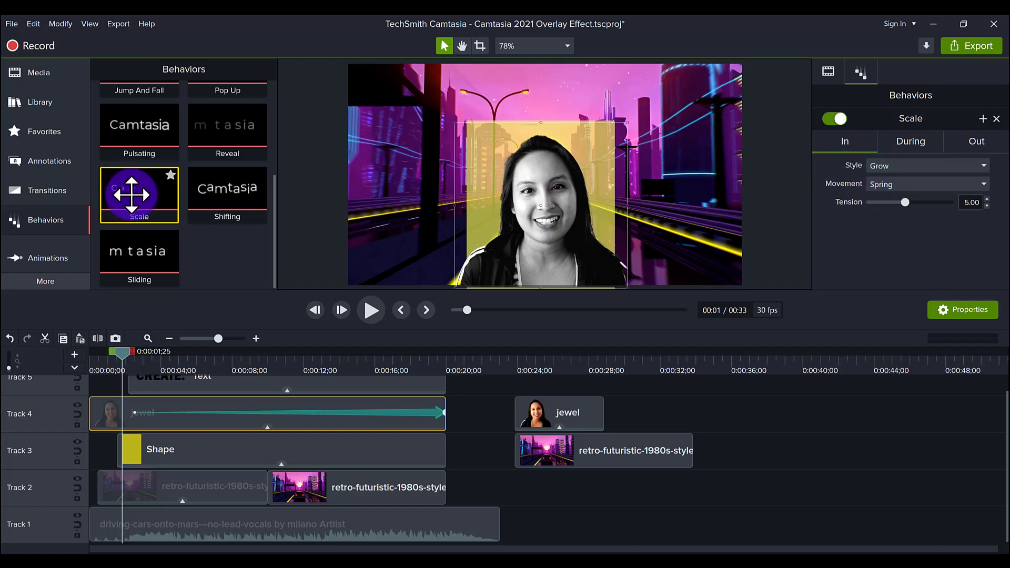
Step: Apply the Scale behavior to the later jewel clip and preview it around 0:23
drag(138, 200, 545, 421)
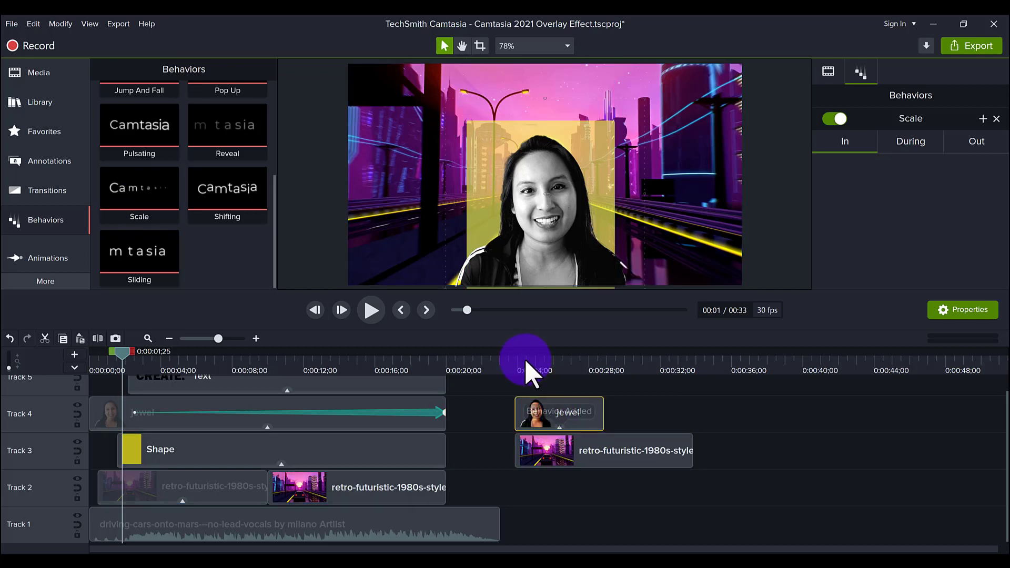
click(526, 363)
drag(526, 363, 566, 371)
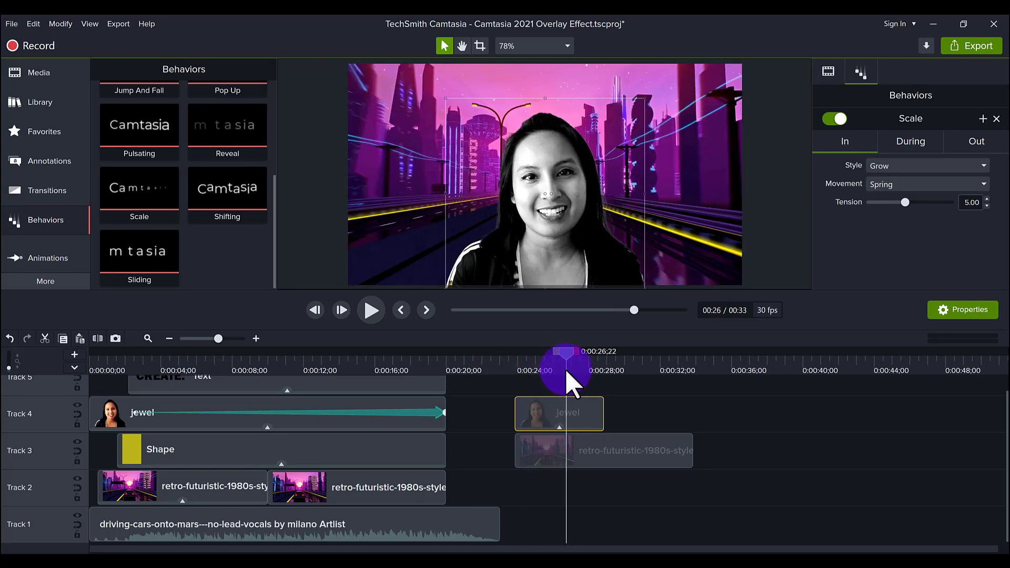
click(136, 371)
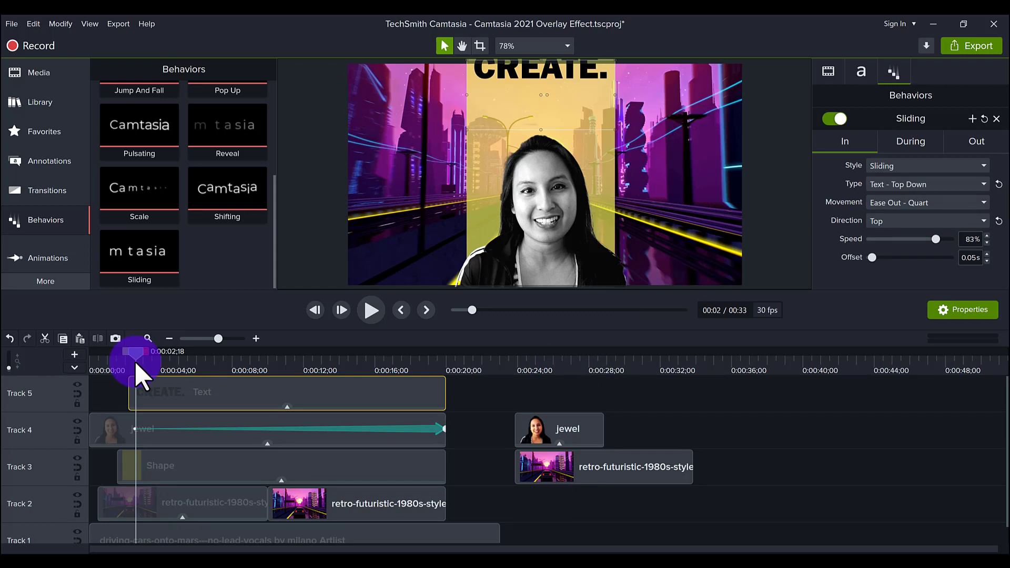
mouse_move(136, 362)
mouse_down()
mouse_move(159, 398)
mouse_move(138, 369)
mouse_move(150, 368)
mouse_move(119, 372)
mouse_up()
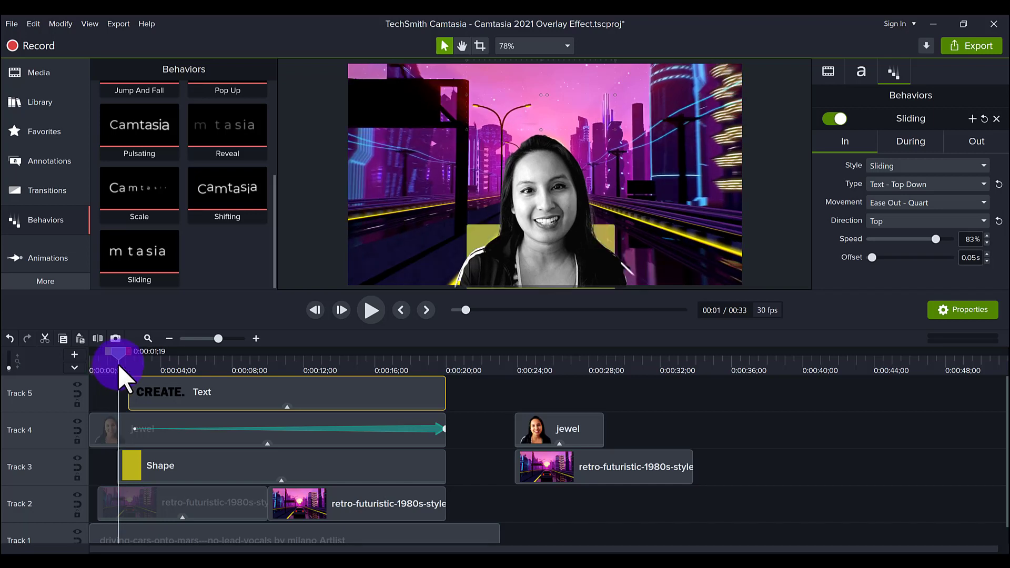
drag(119, 367, 121, 368)
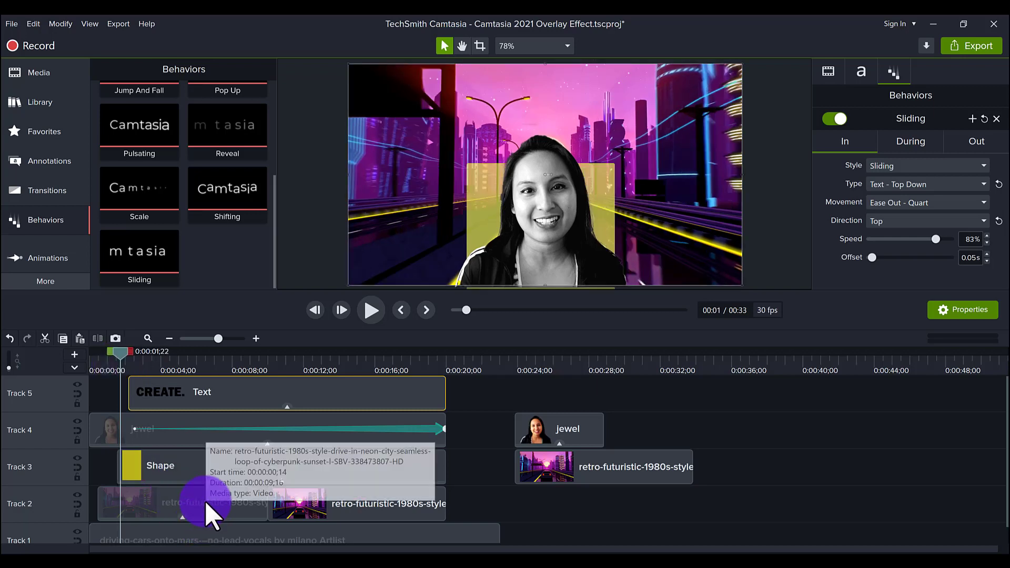
click(204, 502)
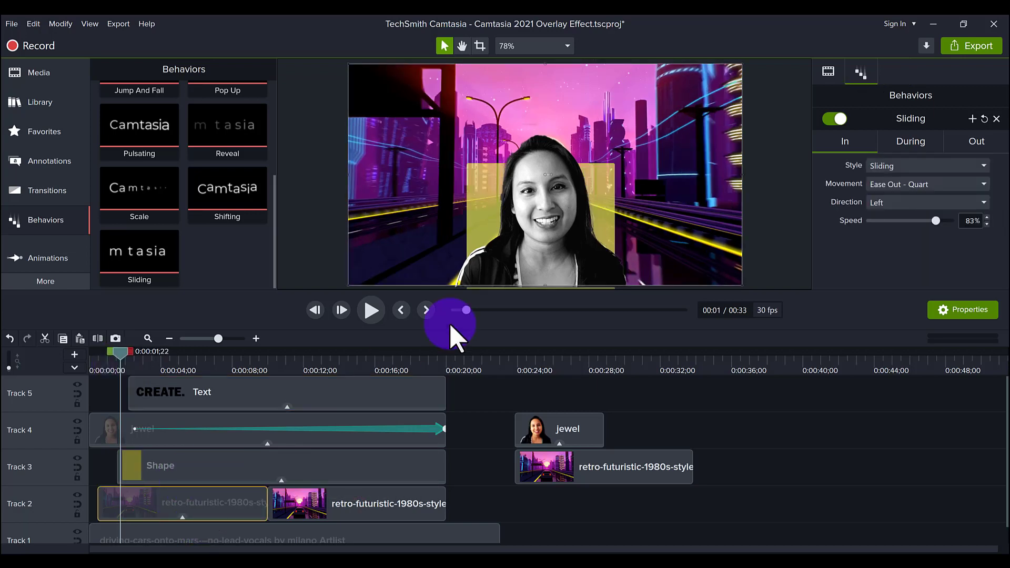
click(910, 142)
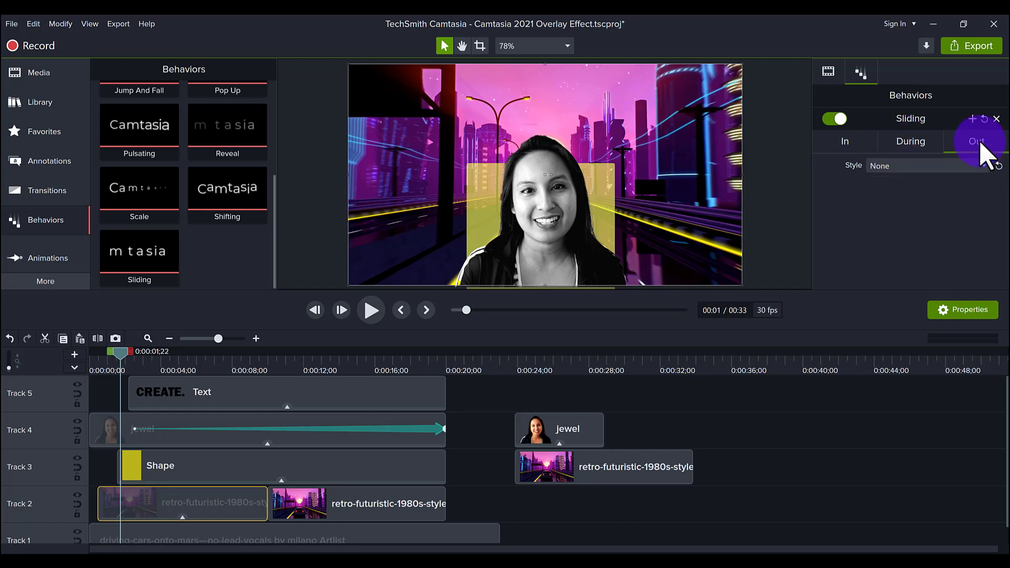
click(911, 144)
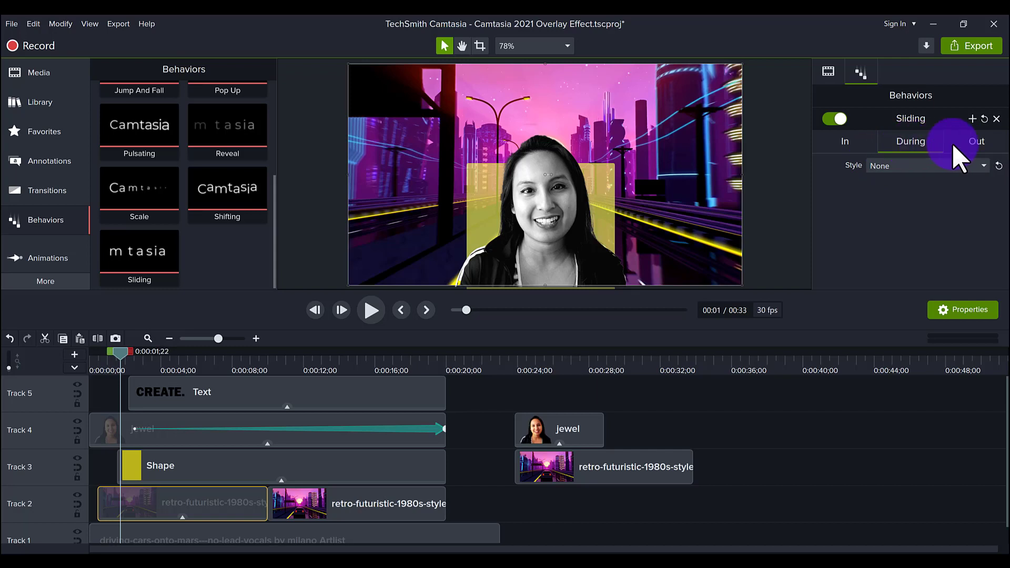
click(960, 145)
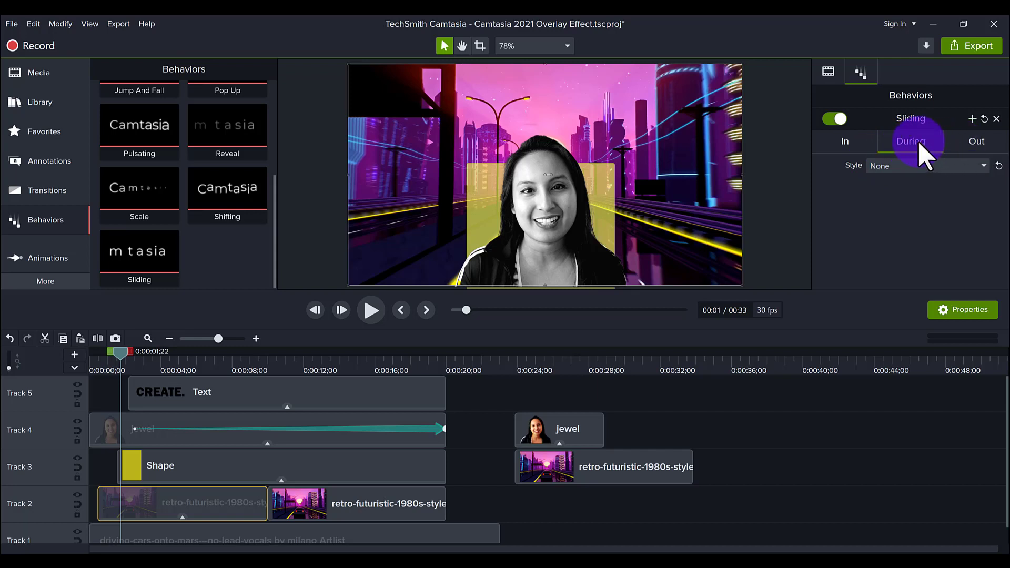
click(845, 142)
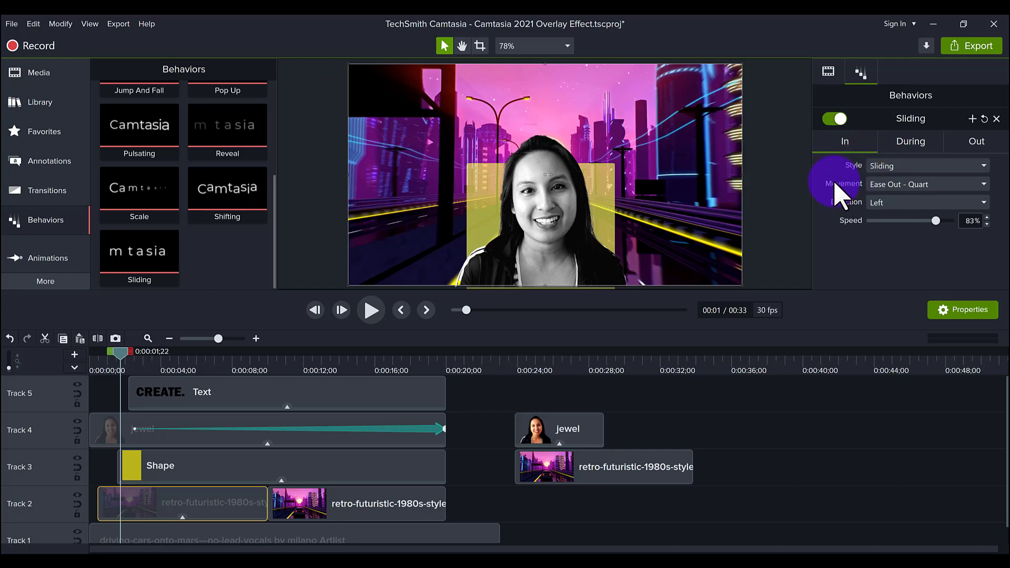
click(931, 143)
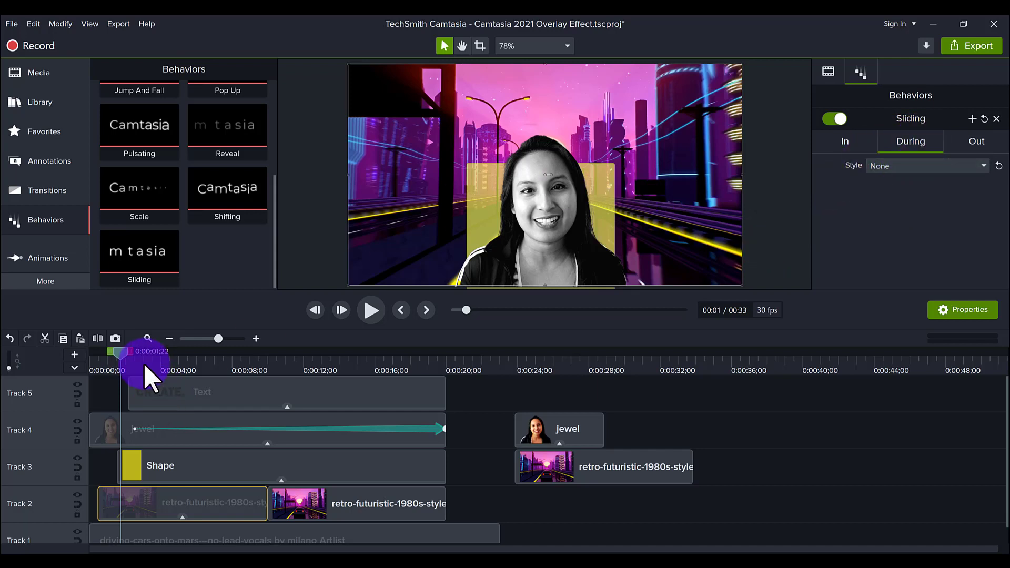
click(974, 141)
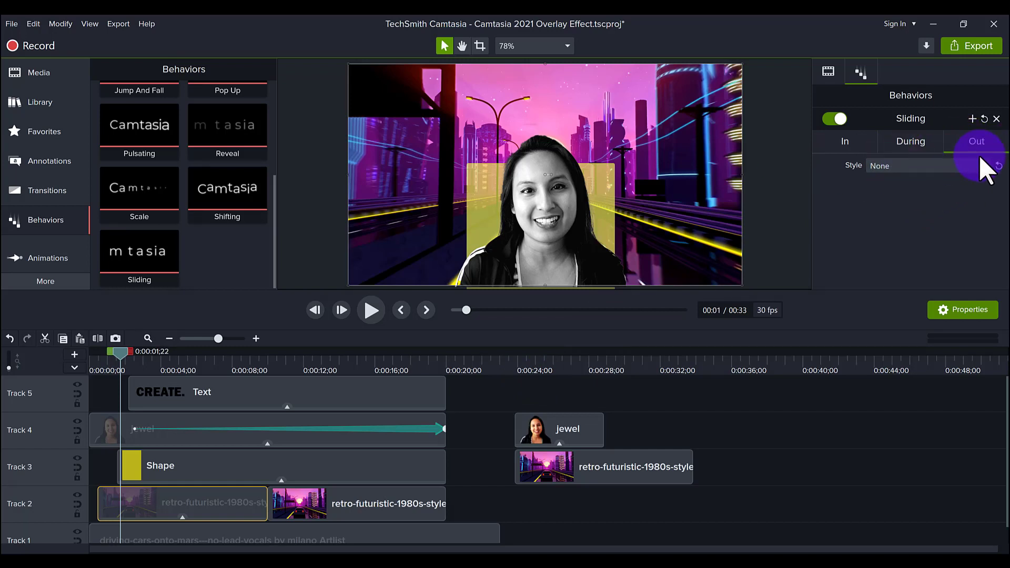
click(357, 439)
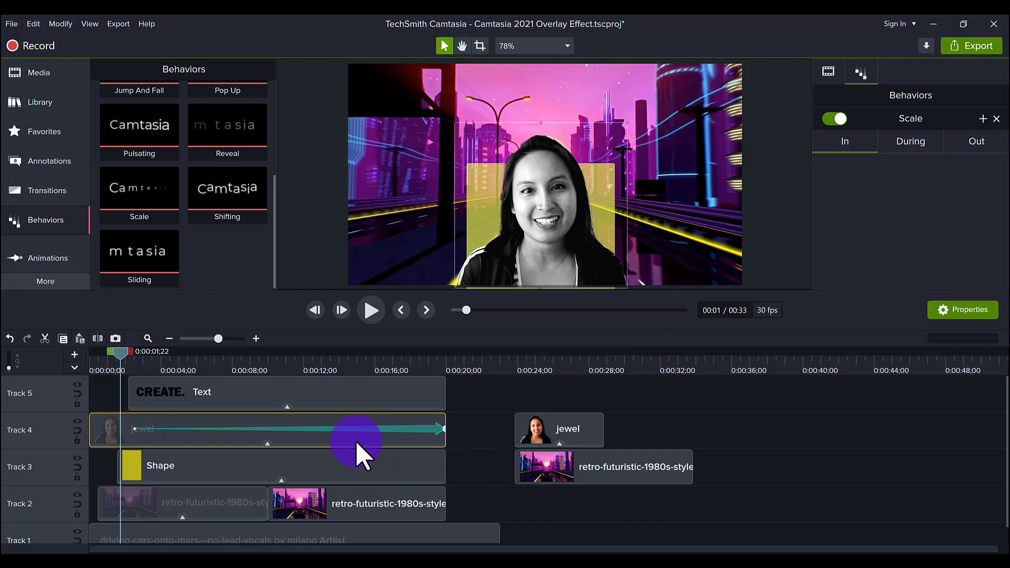
drag(416, 359, 429, 362)
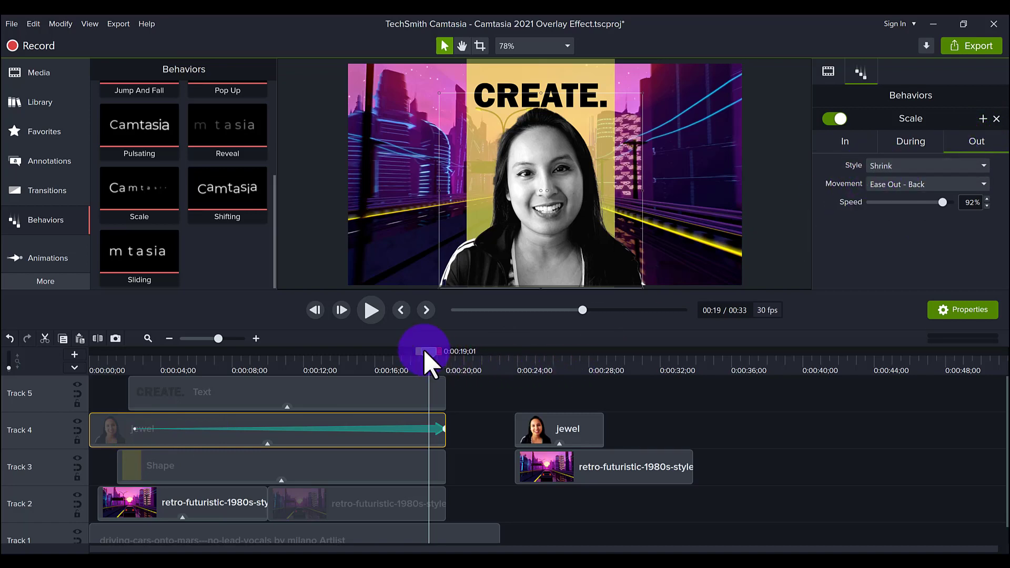
drag(425, 353, 457, 351)
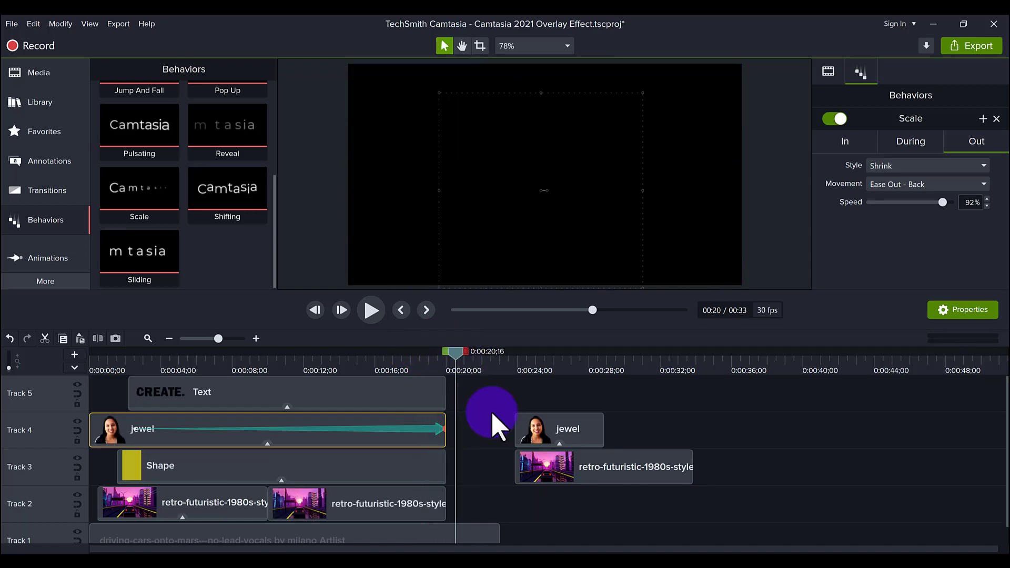
drag(585, 497, 567, 423)
click(545, 480)
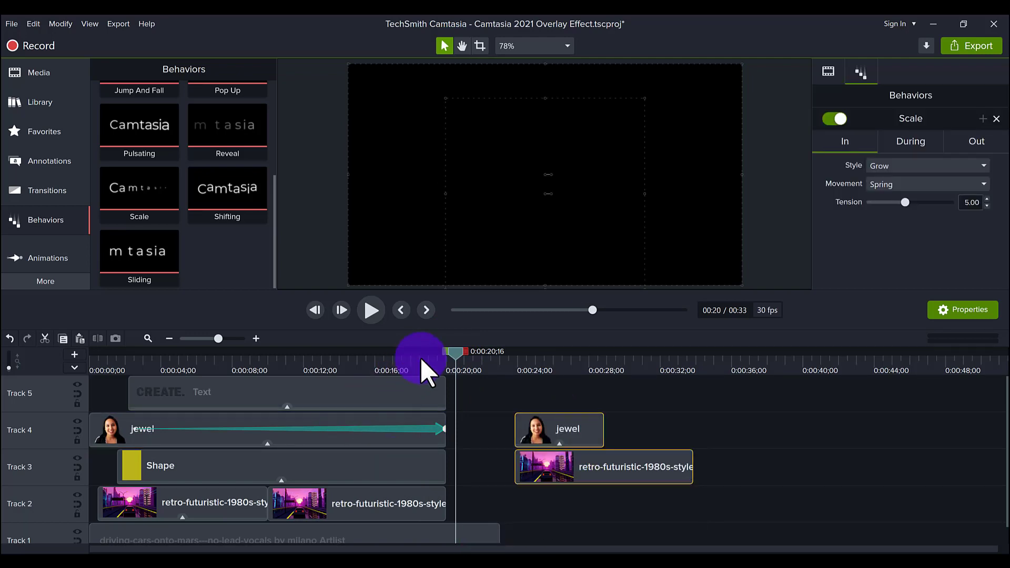
drag(421, 359, 428, 361)
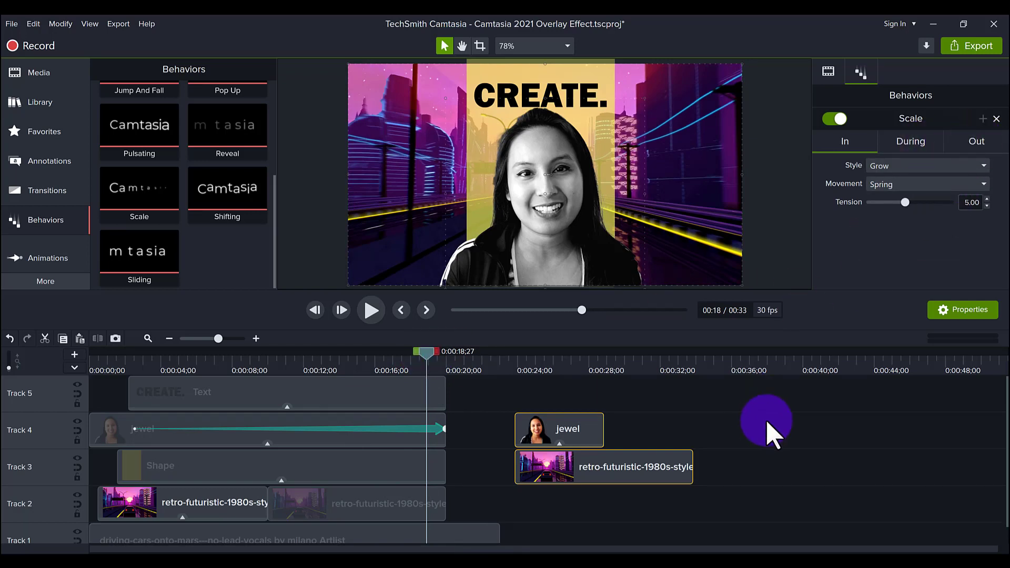
Step: Delete the extra jewel and background clips after 0:24, then scrub through the jewel clip's Scale behavior
key(ctrl+z)
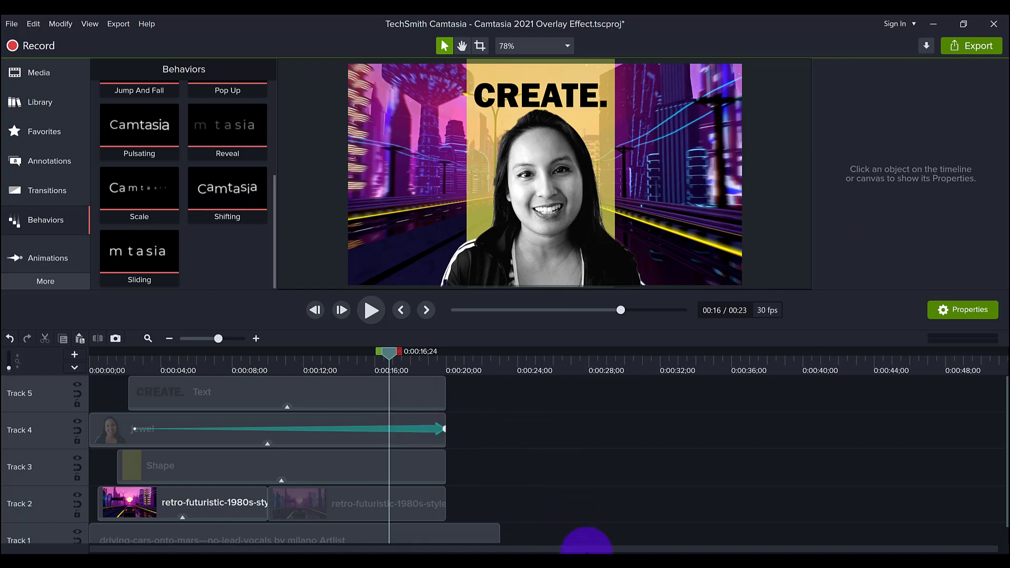
click(416, 429)
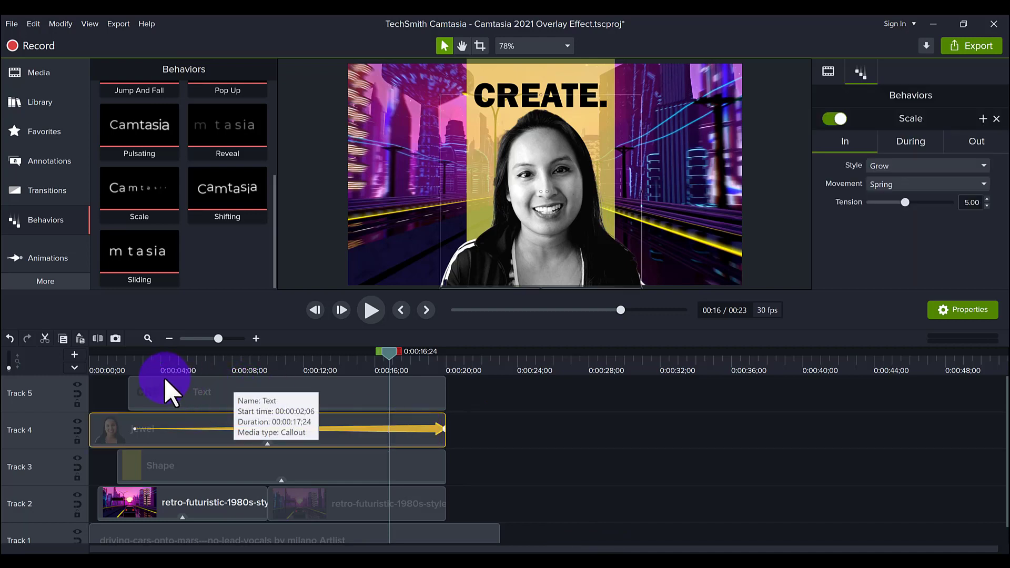
drag(142, 359, 411, 366)
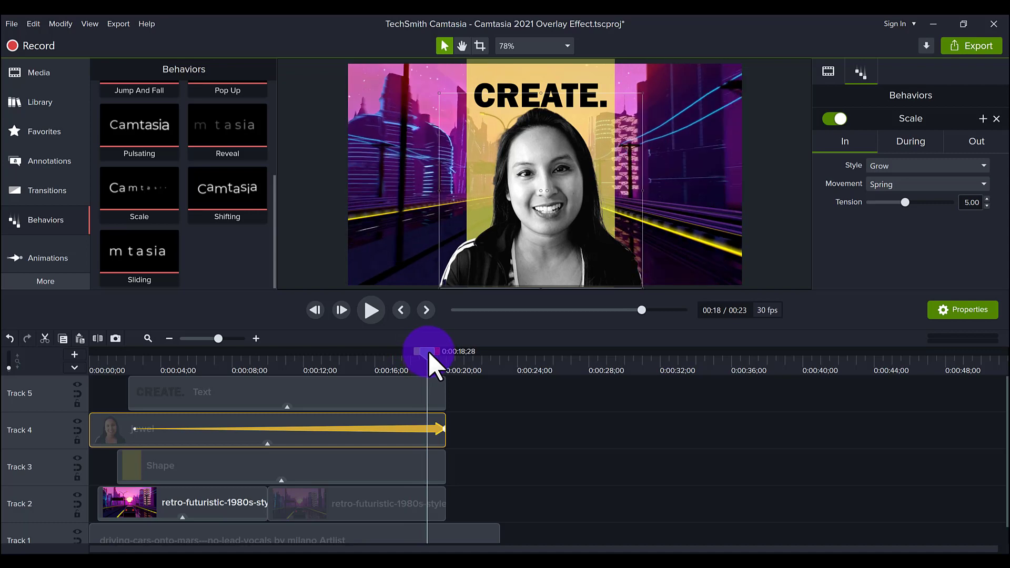
drag(429, 354, 419, 434)
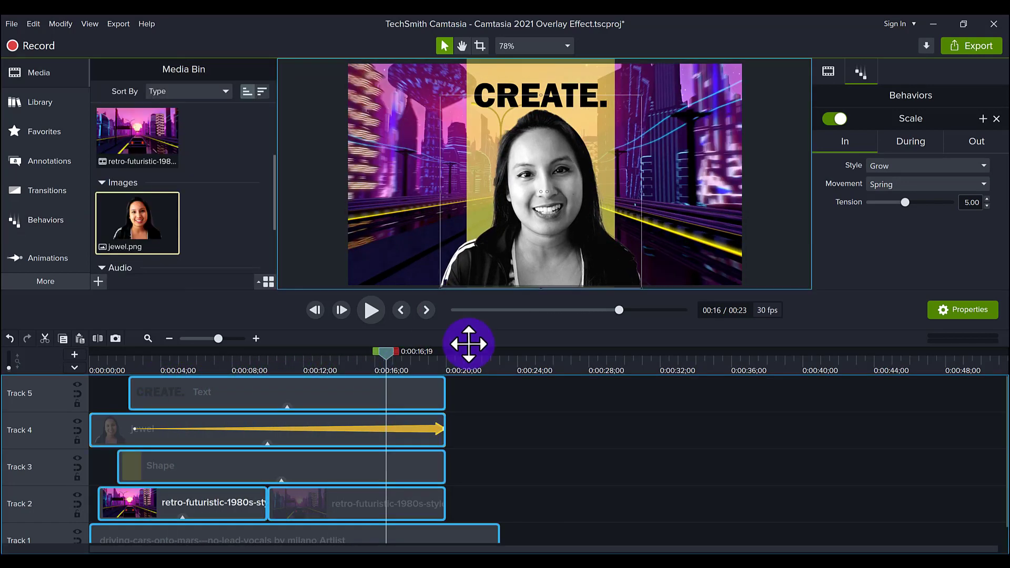
Step: Place jewel.png on Track 4 near 0:25, shrink it to 669.1×642.3 at bottom centre, and add the retro clip on Track 3
drag(468, 341, 545, 438)
drag(545, 437, 545, 437)
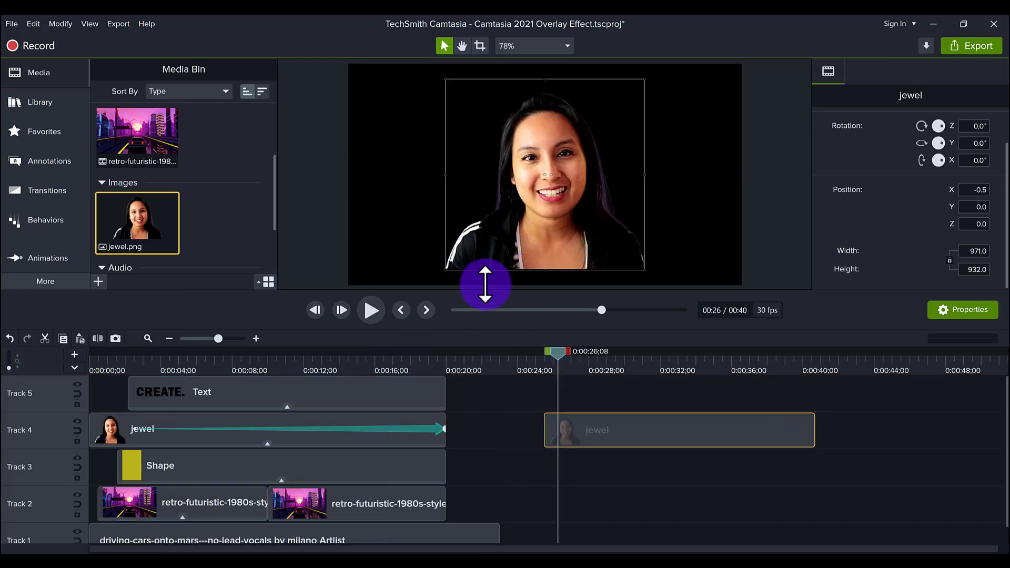
drag(446, 80, 507, 132)
drag(559, 196, 529, 217)
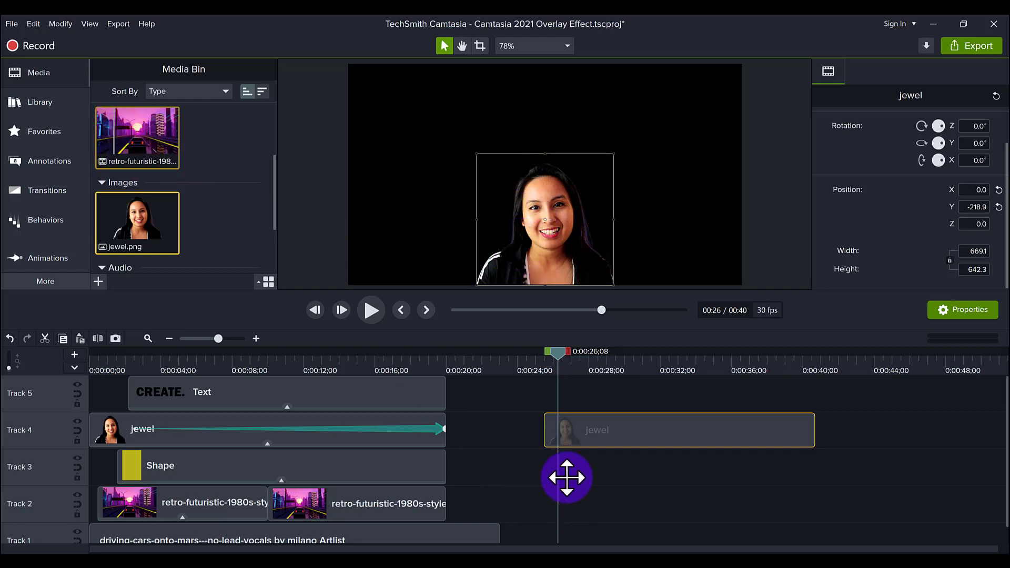
drag(566, 477, 549, 471)
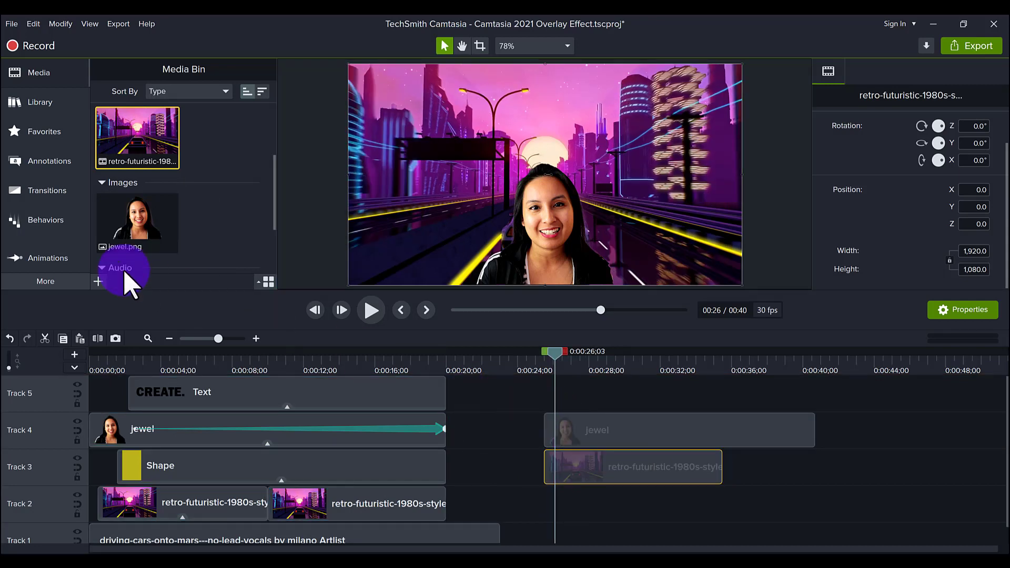
Step: Add Custom Zoom-n-Pan to the new jewel clip so it ends enlarged and centred, spanning the whole clip
click(43, 257)
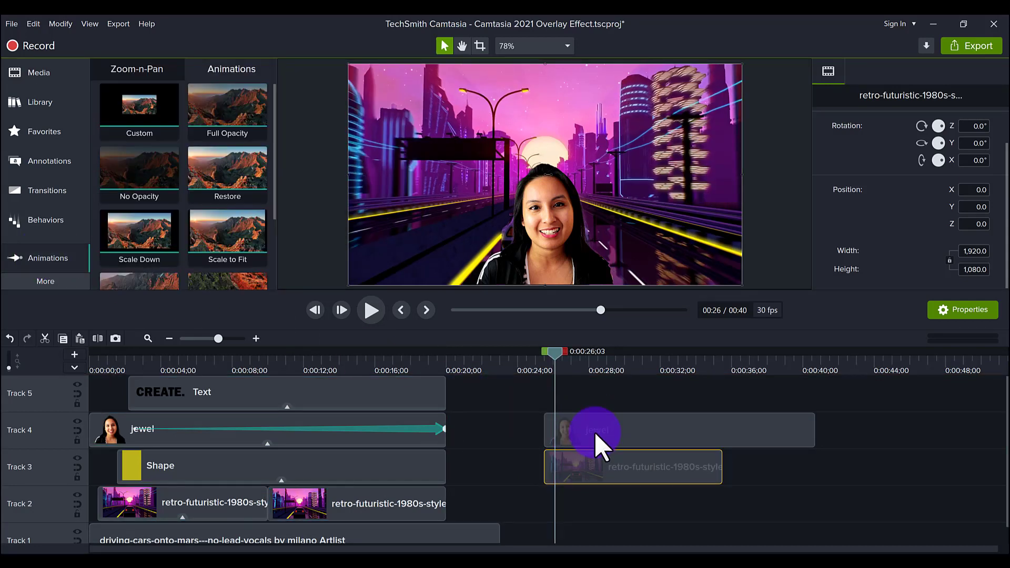
drag(119, 98, 563, 429)
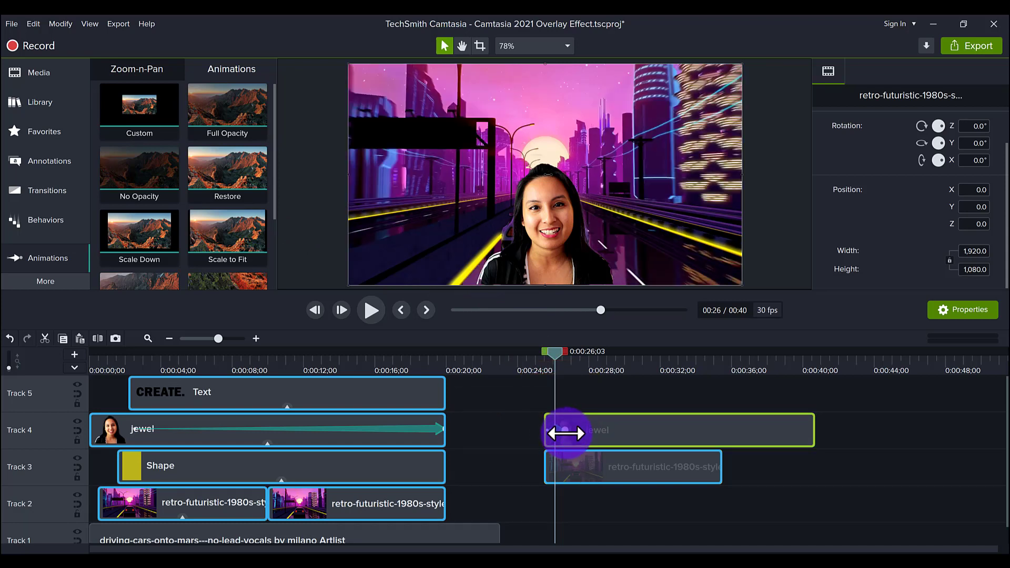
click(536, 227)
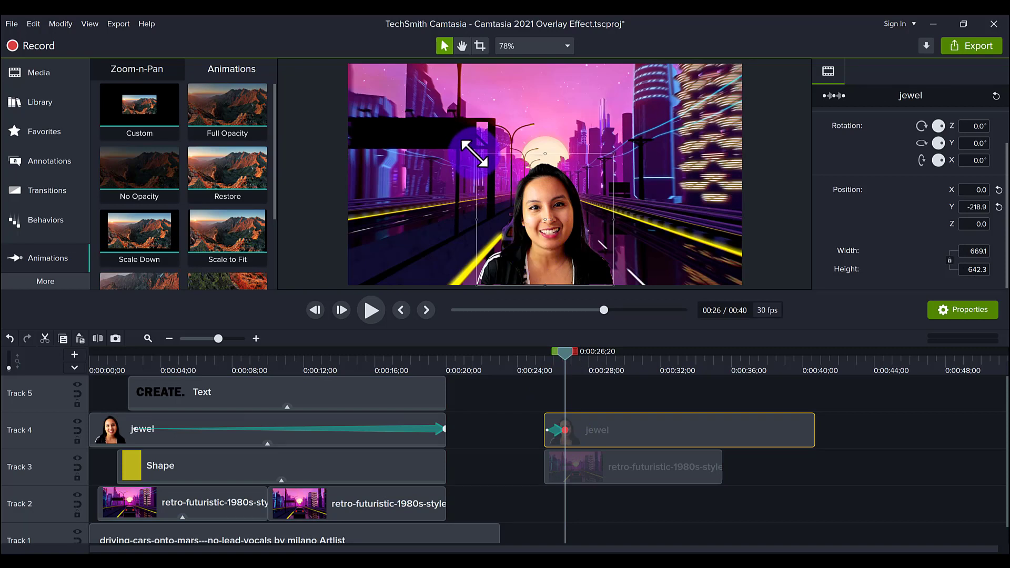
drag(474, 154, 416, 135)
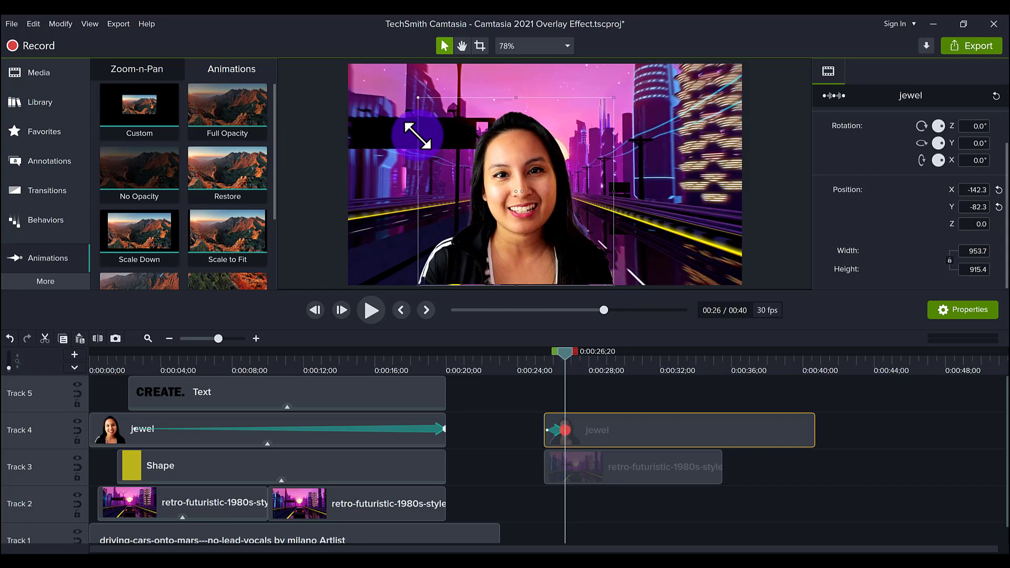
drag(500, 221, 520, 219)
drag(564, 431, 844, 447)
click(538, 363)
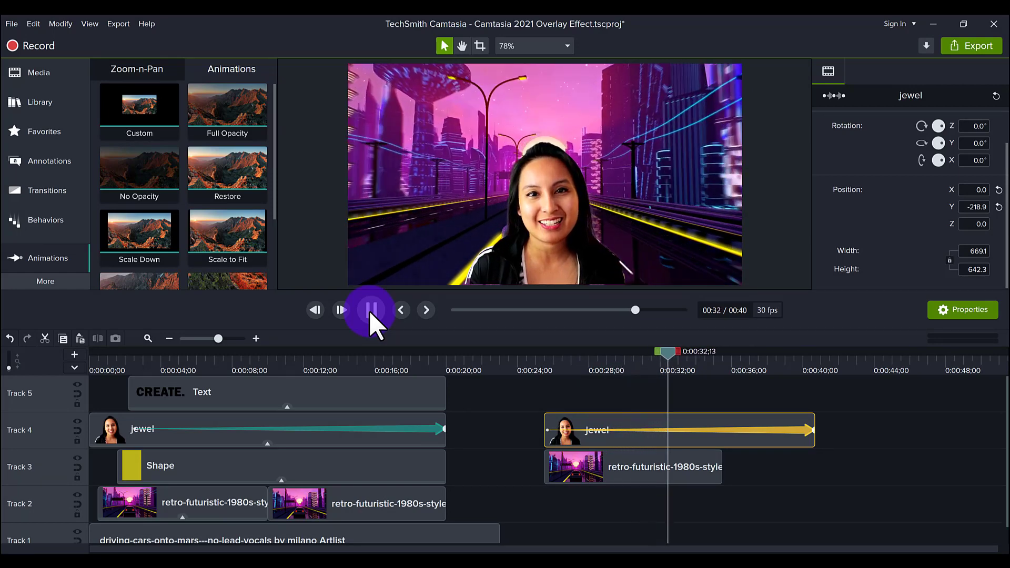
Step: Shorten the jewel's grow animation to end about three seconds in, then replay it from the clip start
click(371, 310)
click(713, 442)
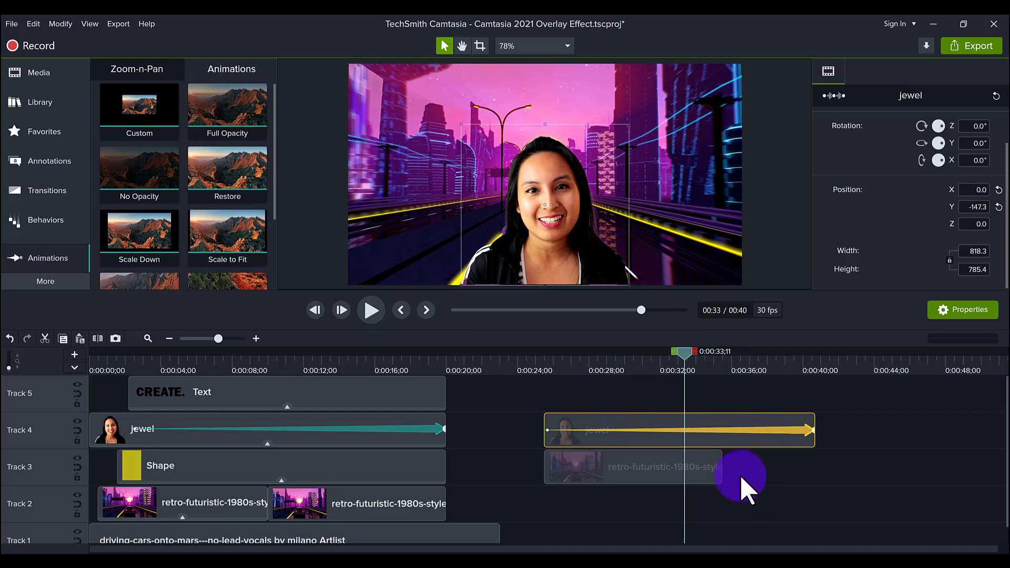
drag(812, 430, 603, 433)
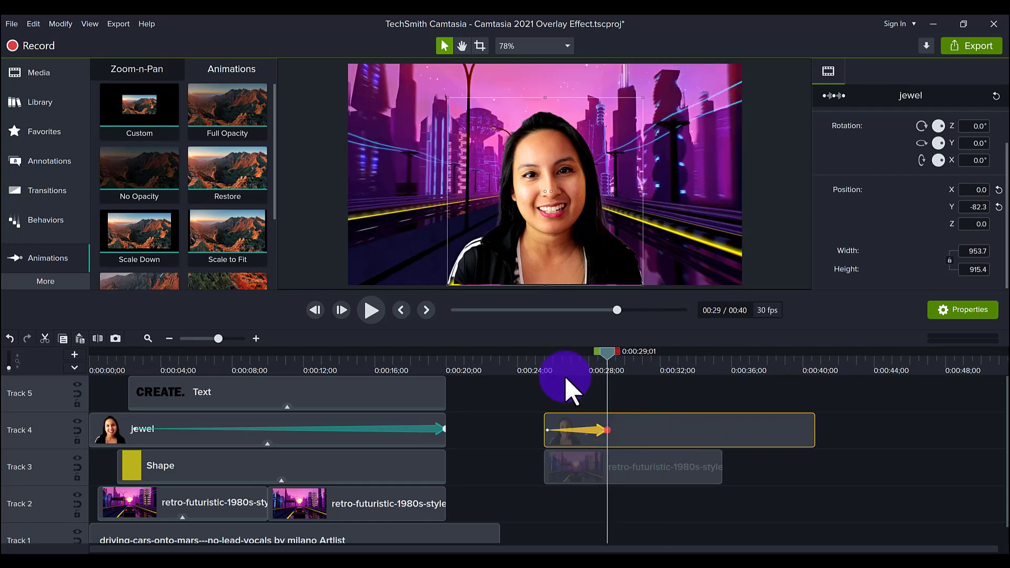
drag(561, 360, 550, 361)
click(371, 311)
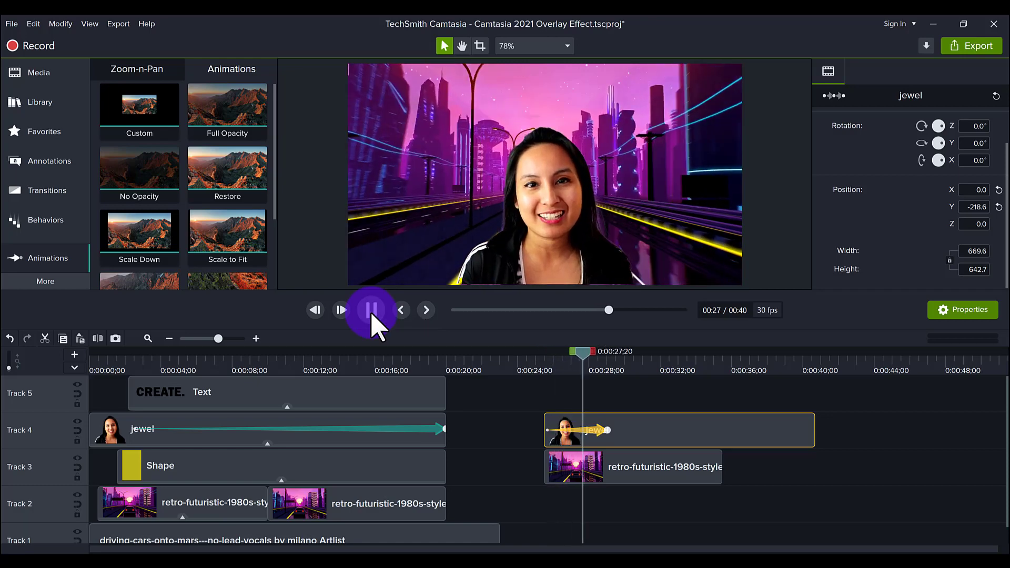
click(371, 311)
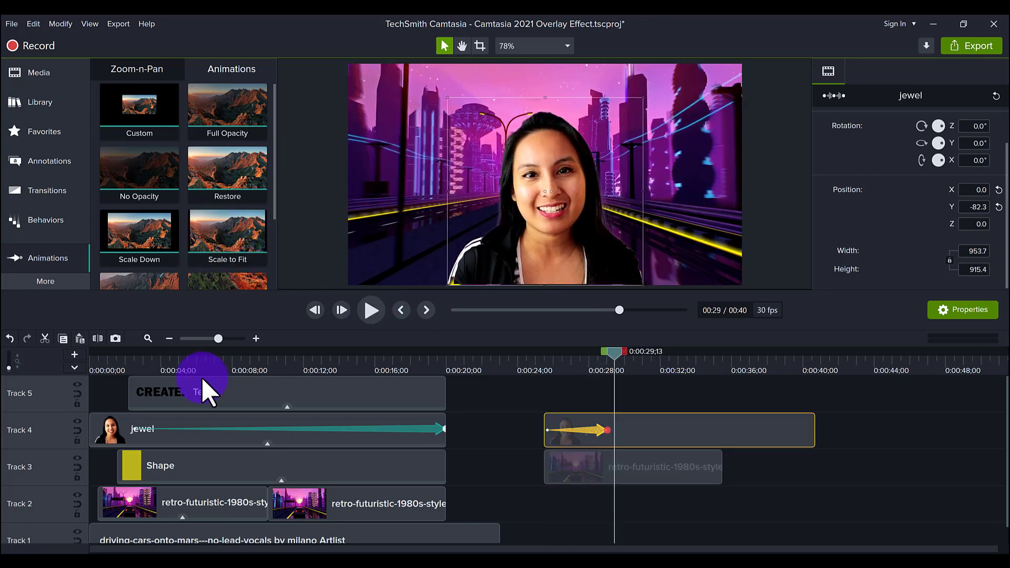
click(136, 360)
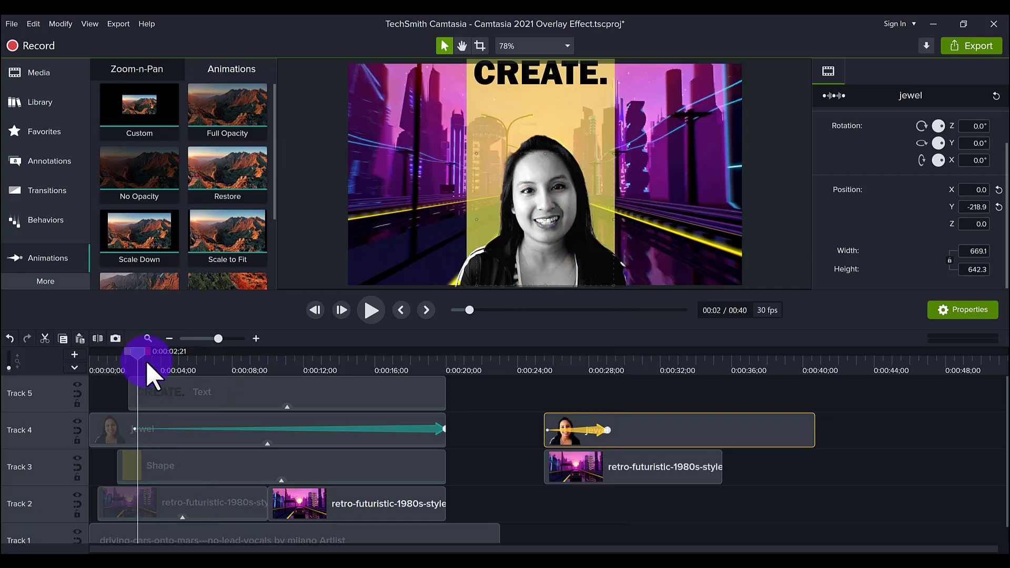
drag(147, 363, 384, 379)
click(316, 210)
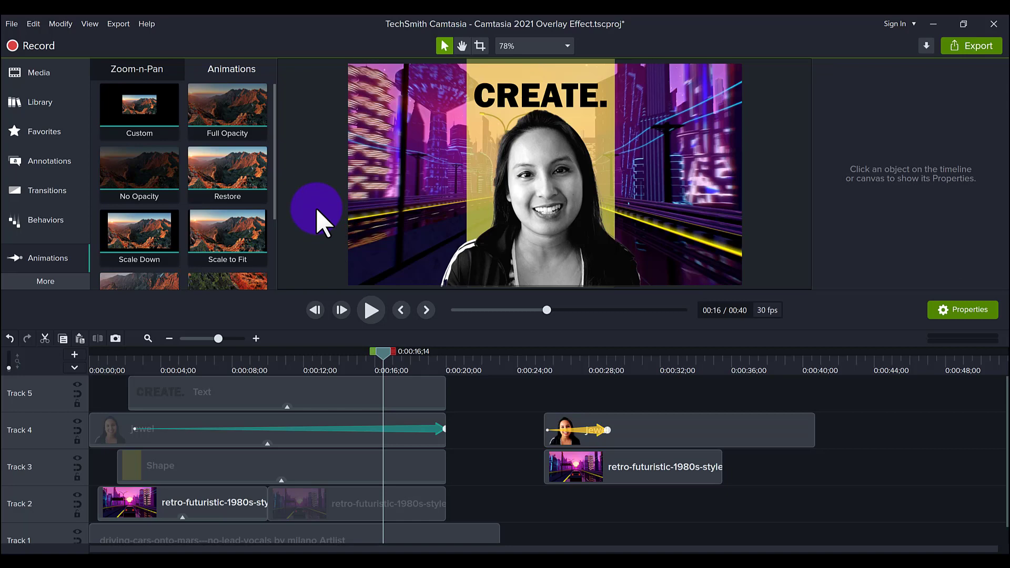
mouse_move(384, 355)
mouse_down()
mouse_move(424, 352)
mouse_move(442, 365)
mouse_move(378, 358)
mouse_up()
drag(257, 363, 161, 355)
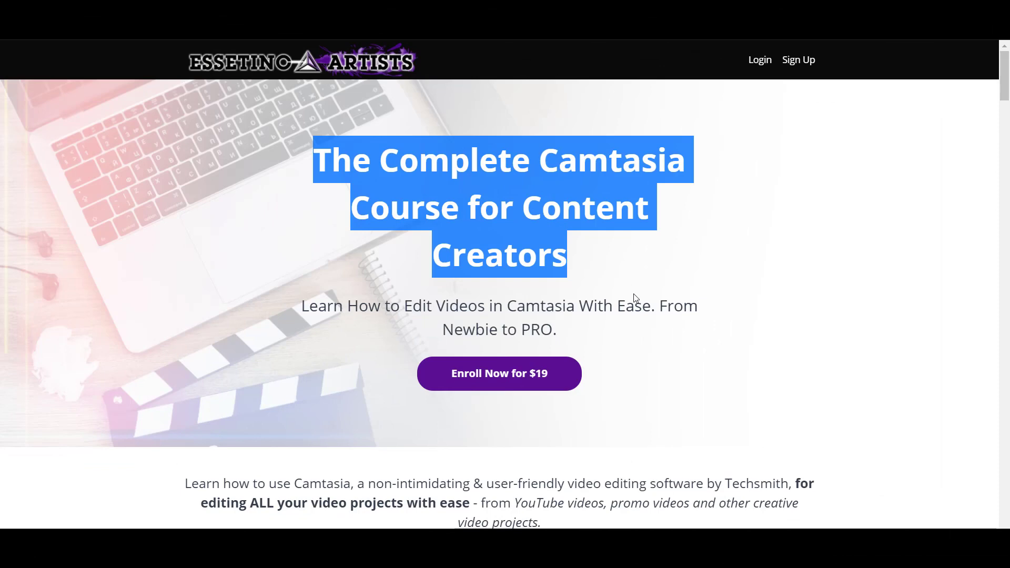
click(619, 353)
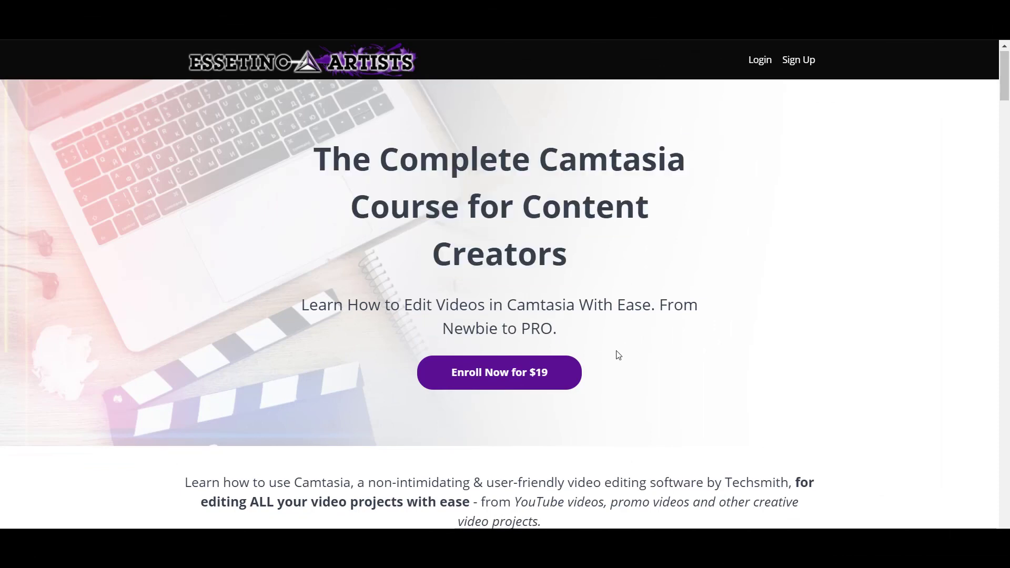
scroll(618, 351, down, 3)
scroll(616, 350, down, 7)
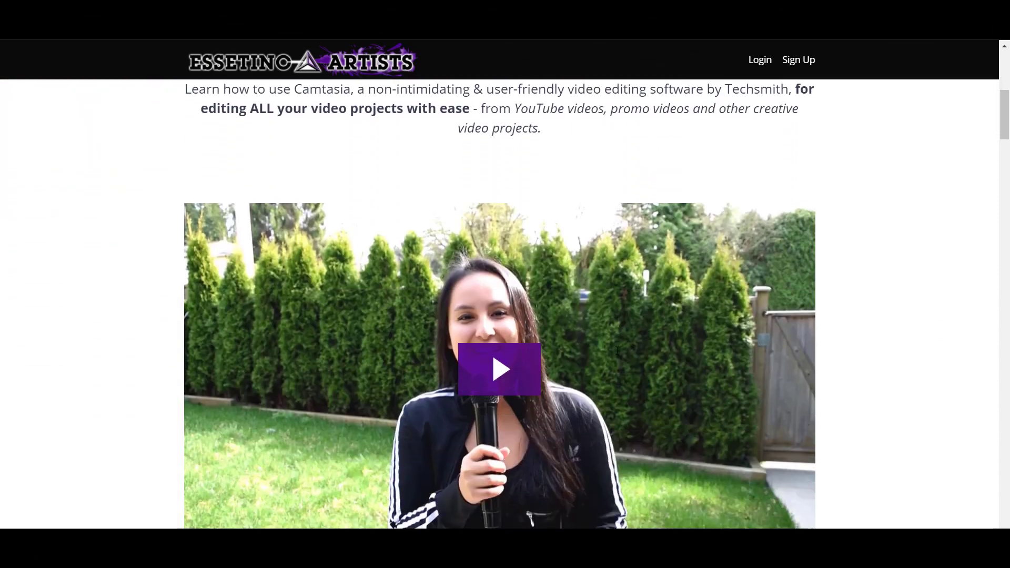
scroll(618, 354, down, 7)
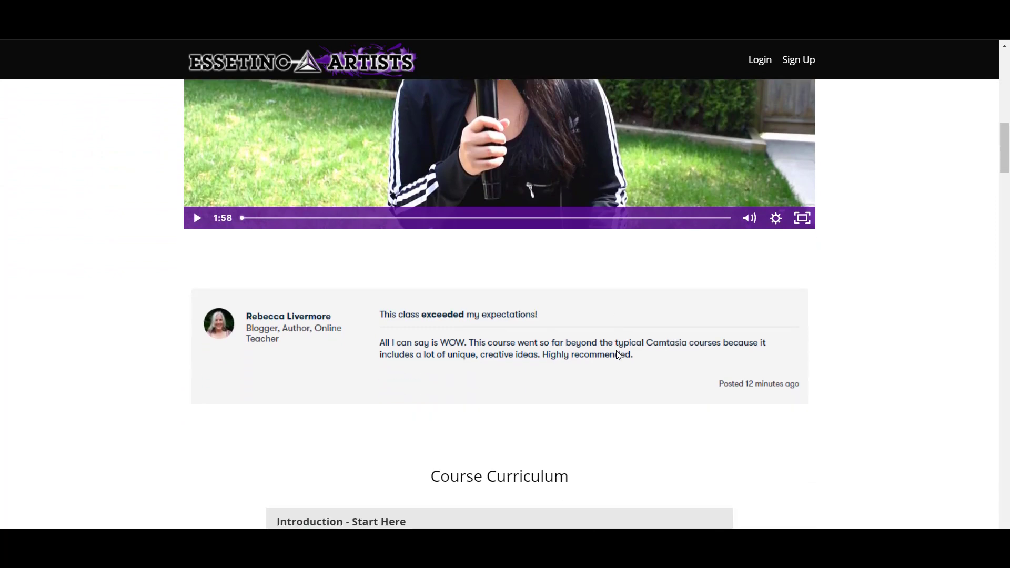
scroll(617, 352, down, 5)
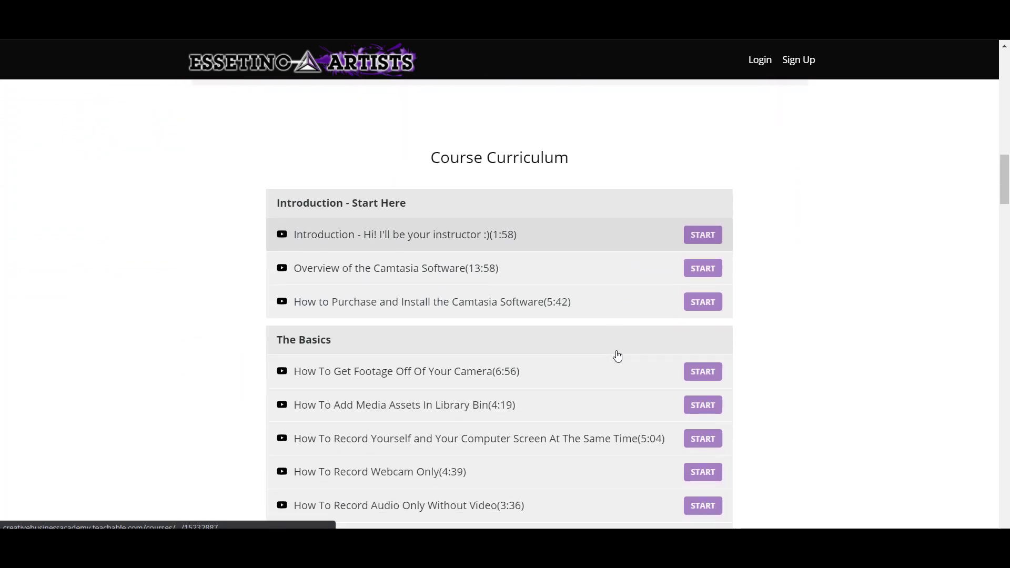
scroll(617, 355, down, 3)
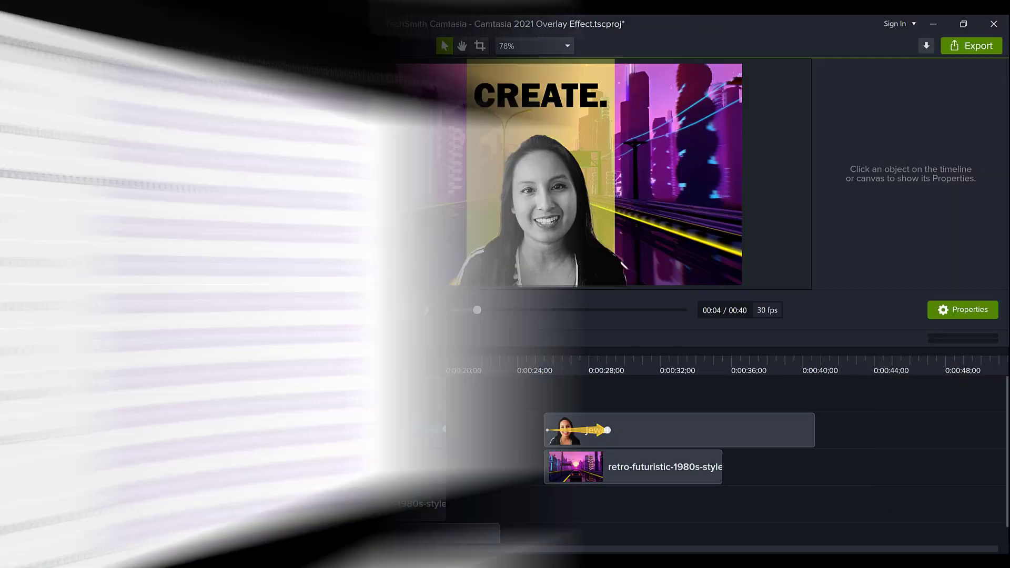